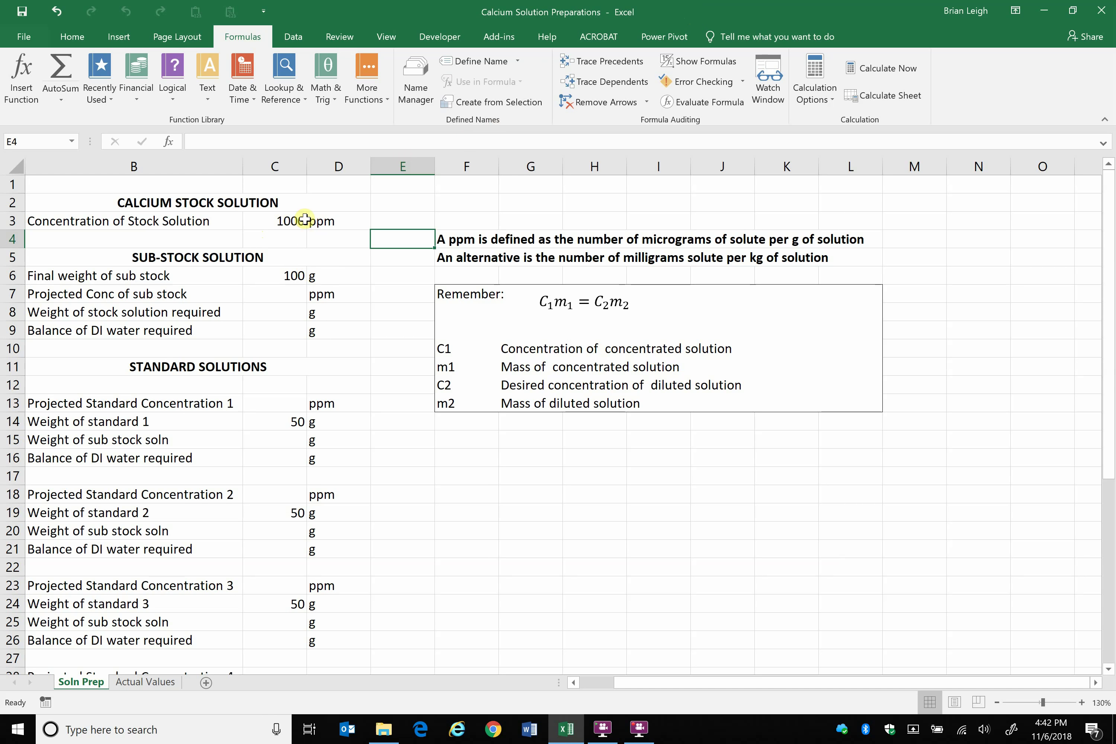
- Review the stock, sub-stock and standard solution sections, noting the 100 g final sub-stock weight
drag(96, 204, 299, 219)
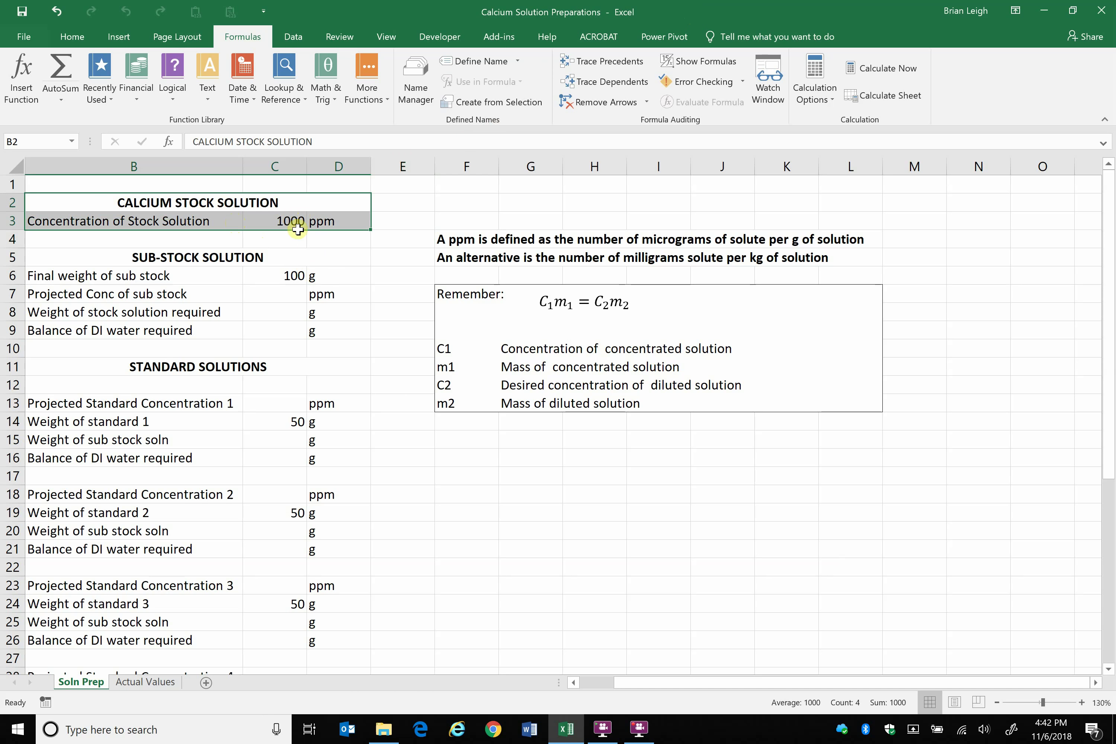
click(350, 335)
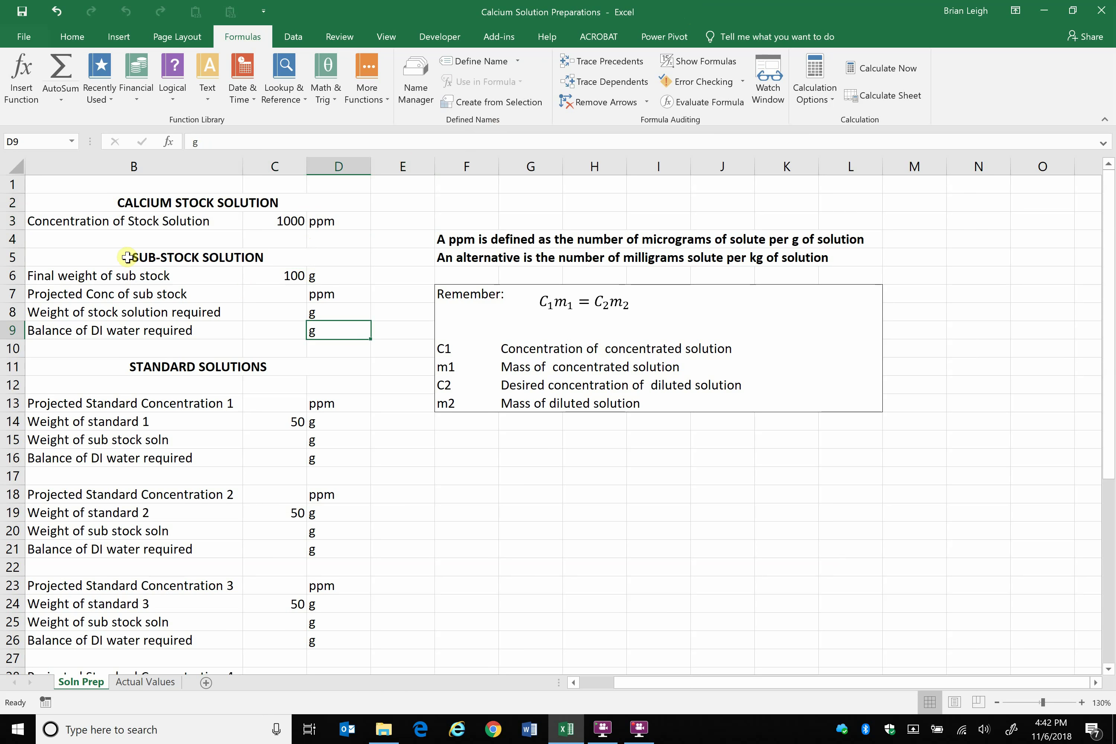
drag(126, 257, 232, 330)
click(281, 275)
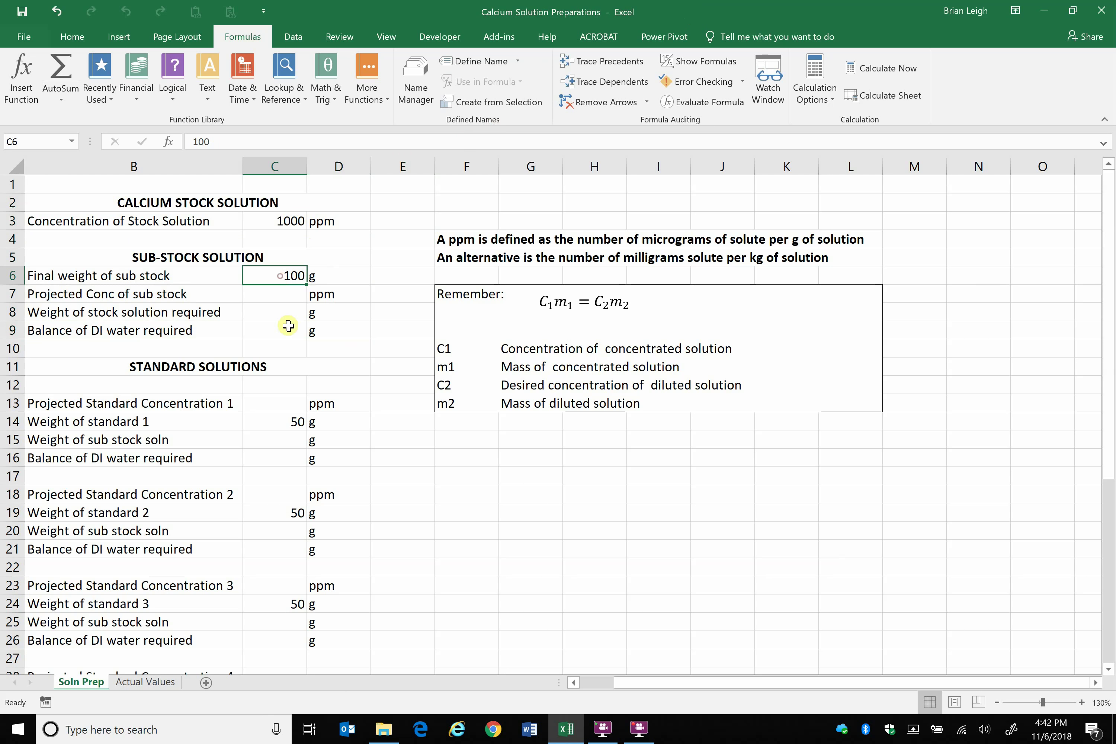
drag(266, 403, 269, 604)
drag(312, 513, 292, 516)
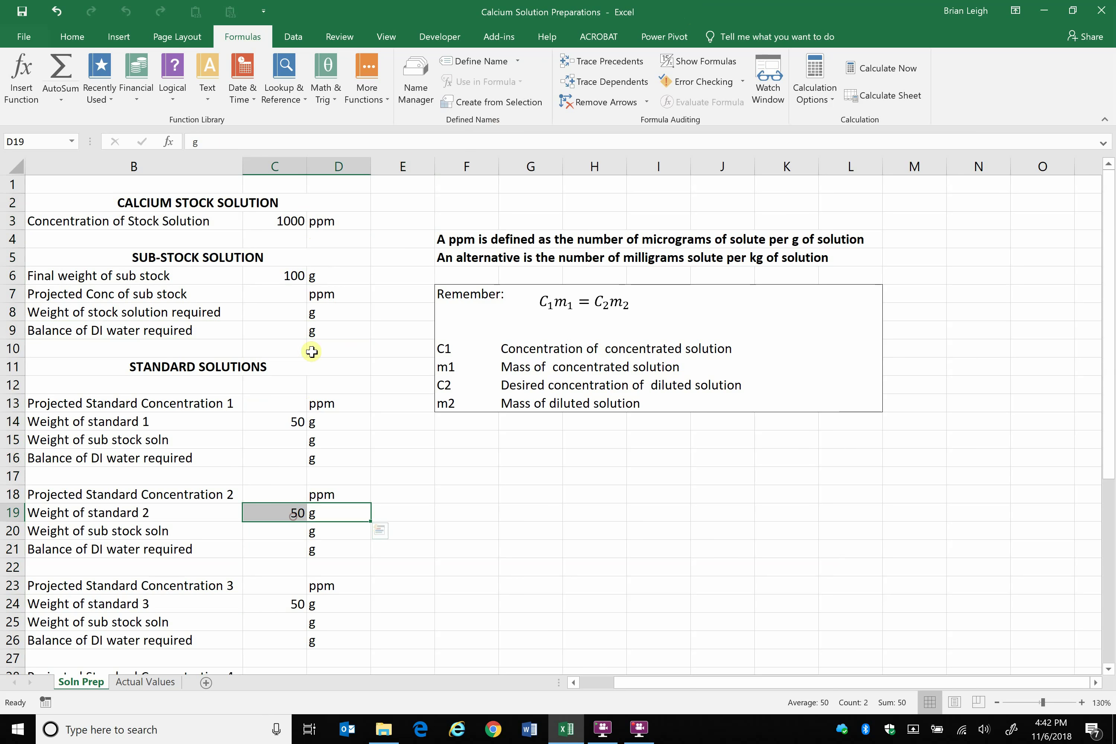
- Compare the projected sub-stock concentration cell with the 1000 ppm stock and the standard values
click(276, 297)
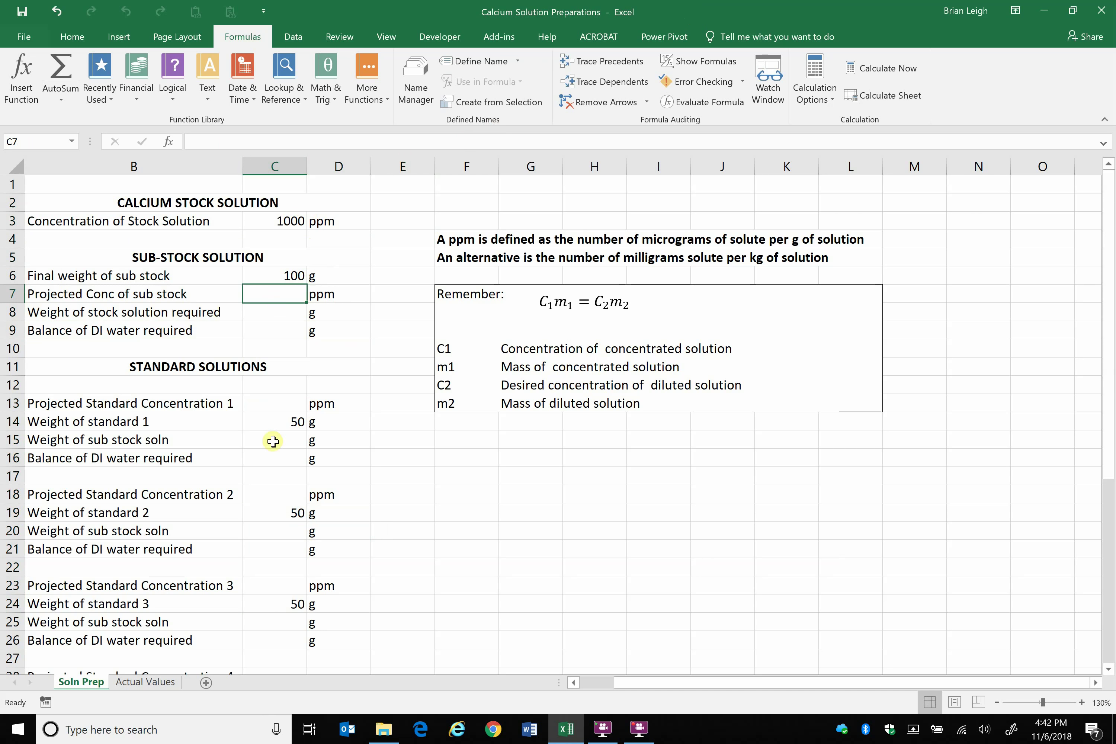
drag(283, 404, 295, 641)
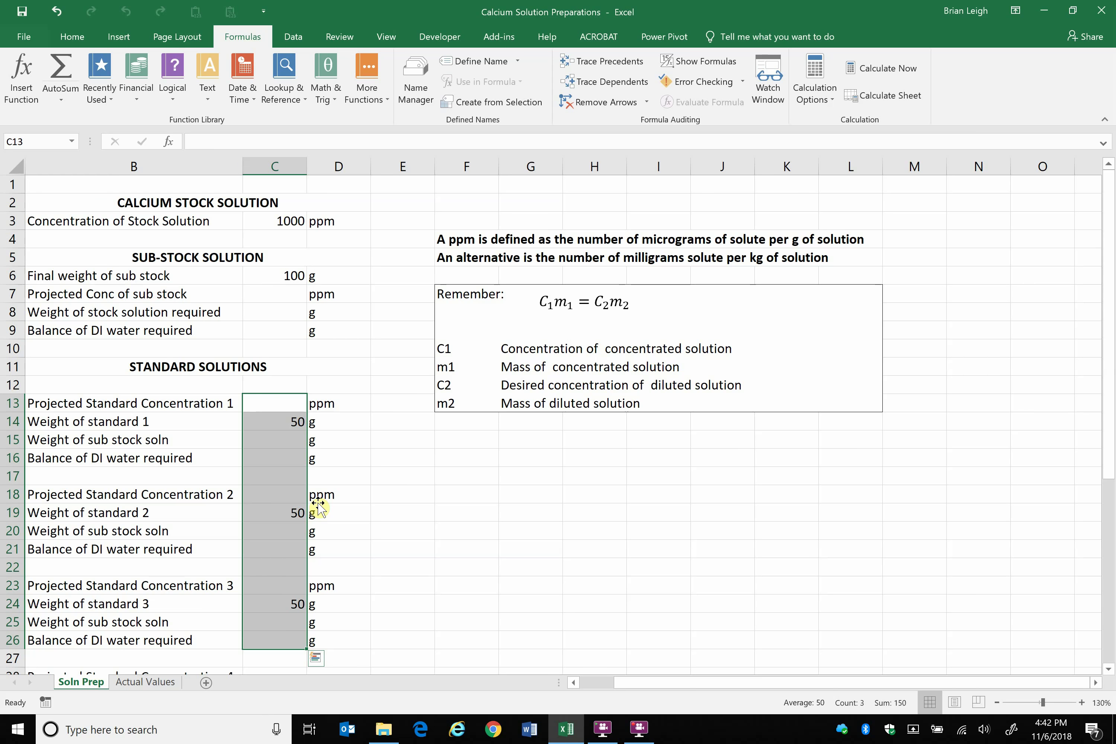
click(280, 297)
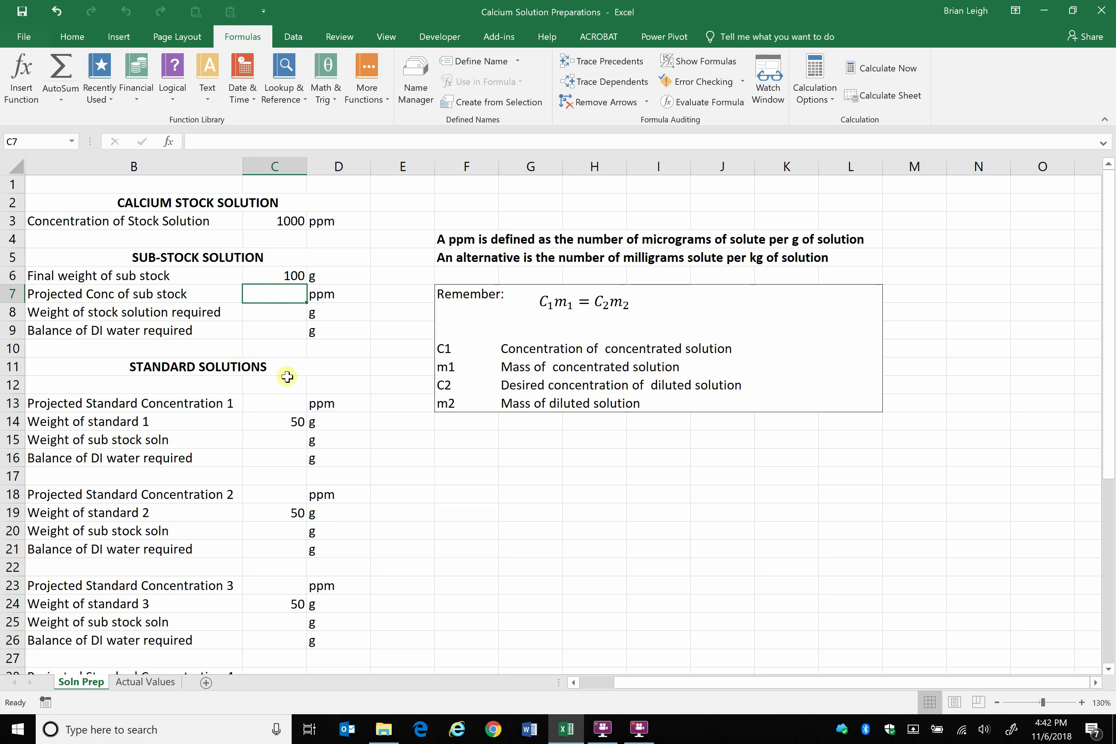
click(292, 219)
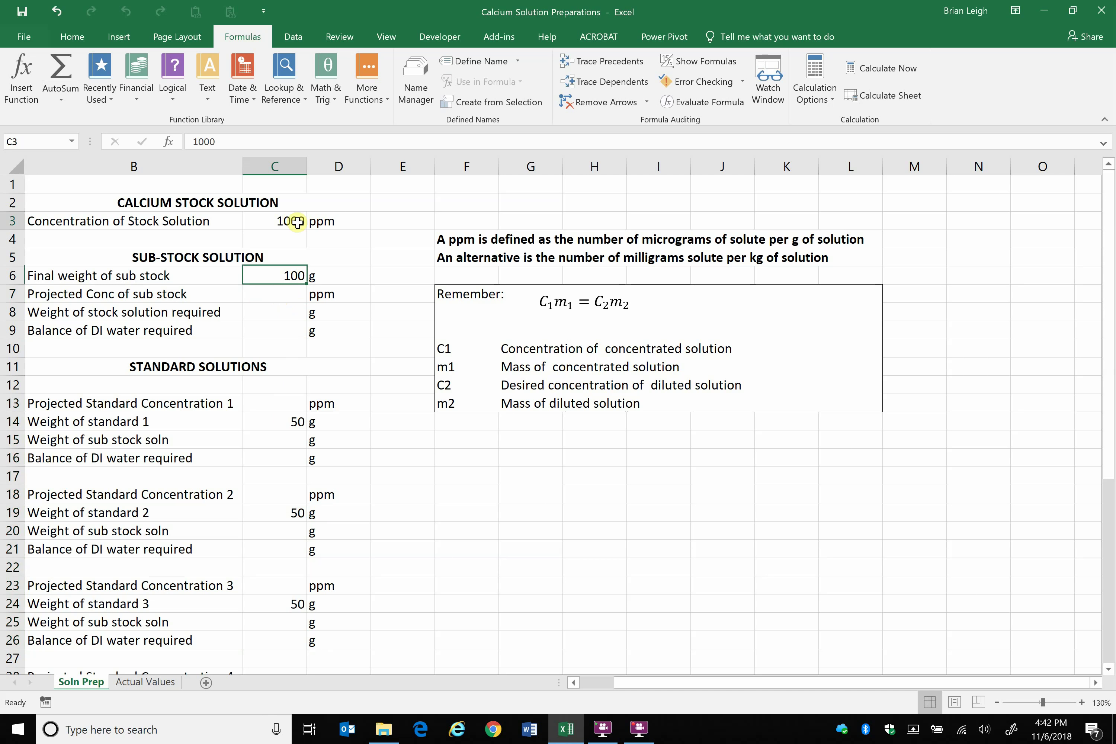
click(294, 292)
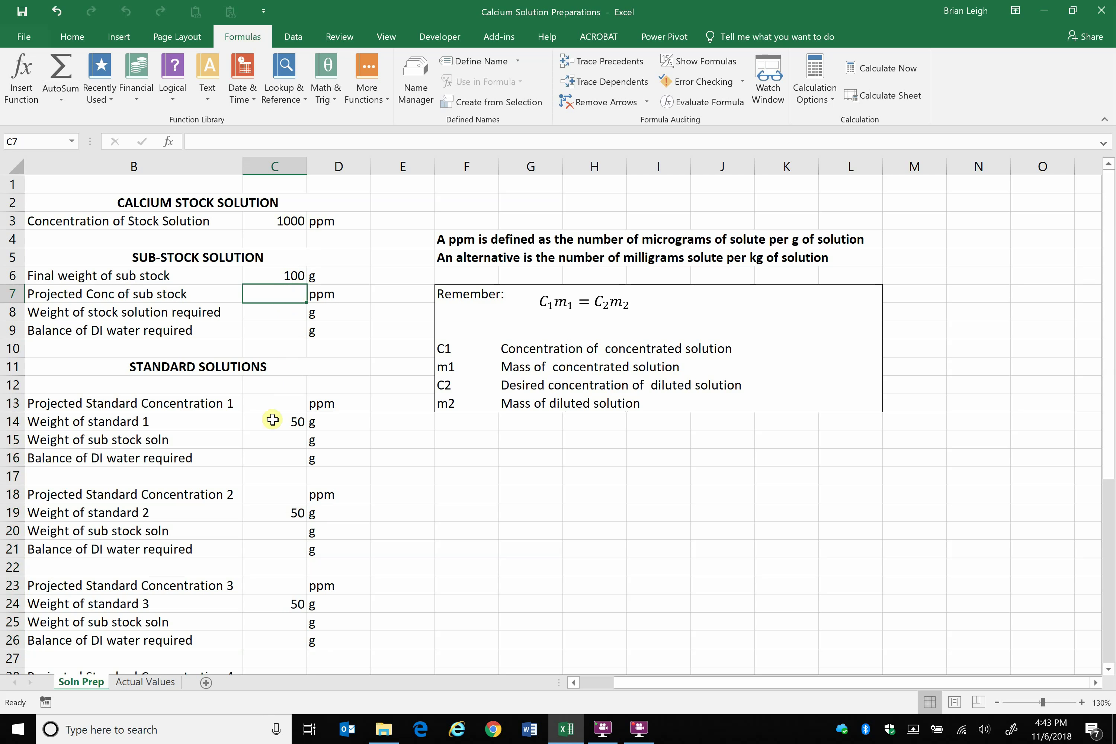
click(280, 404)
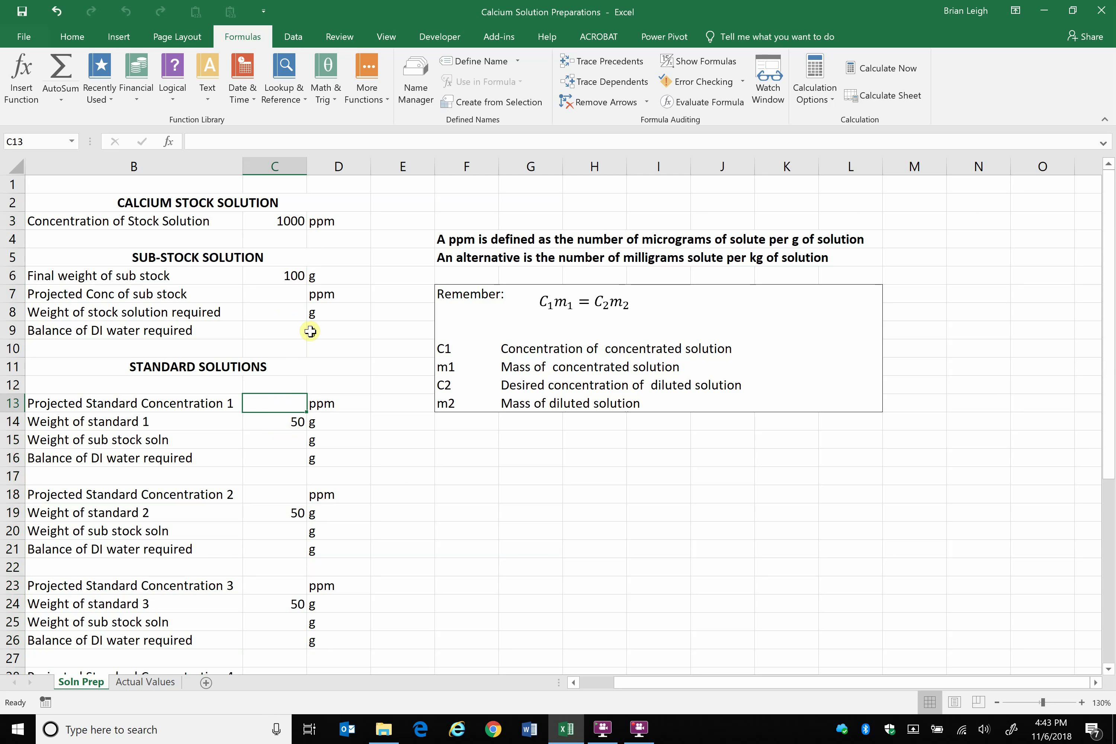
- Enter 250 ppm as the projected sub-stock concentration in C7
mouse_move(281, 413)
mouse_down()
mouse_move(281, 468)
mouse_move(281, 402)
mouse_up()
click(348, 349)
click(284, 292)
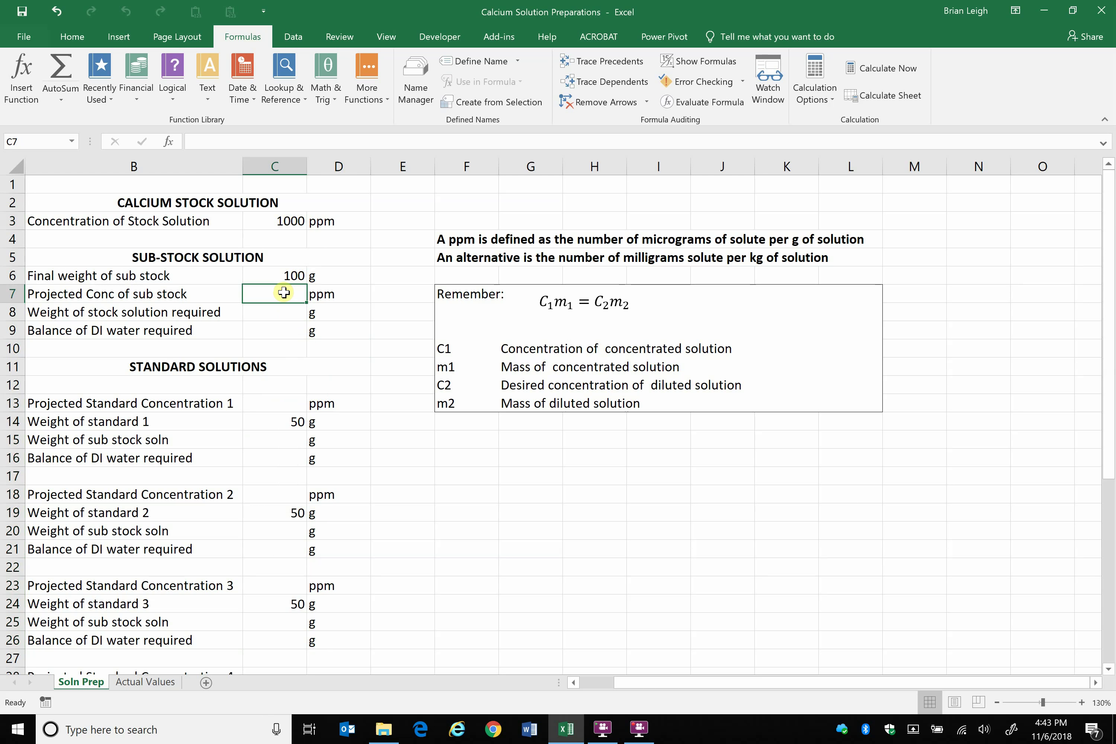
text(250)
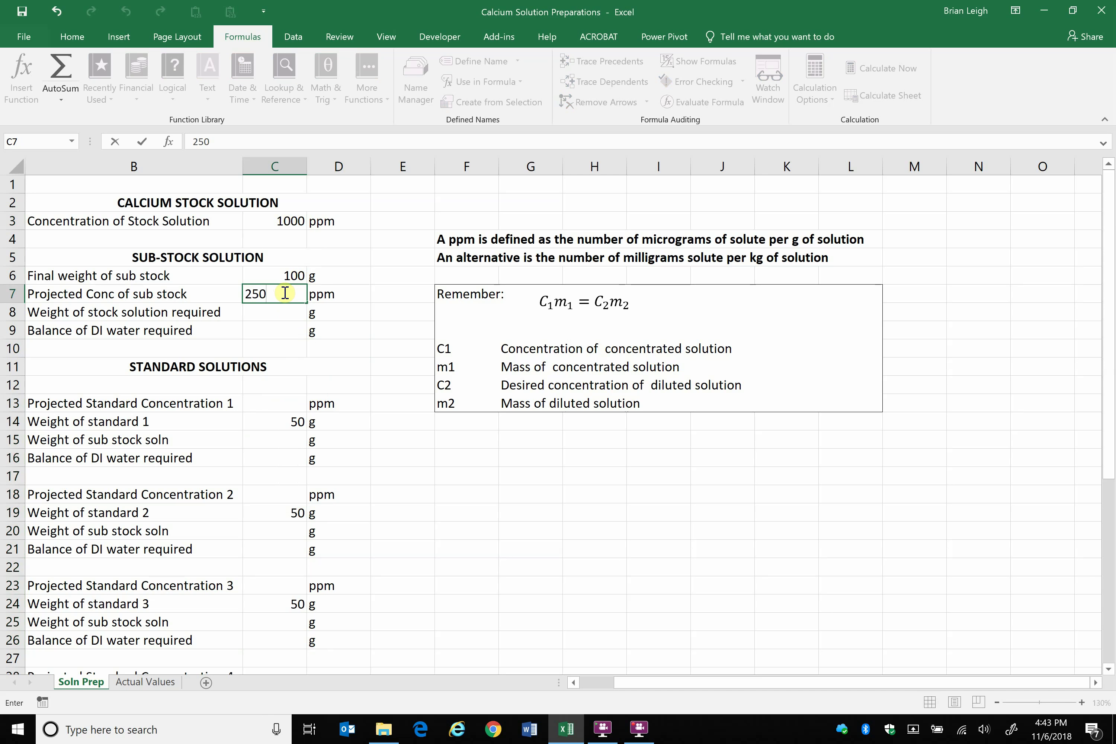
key(Return)
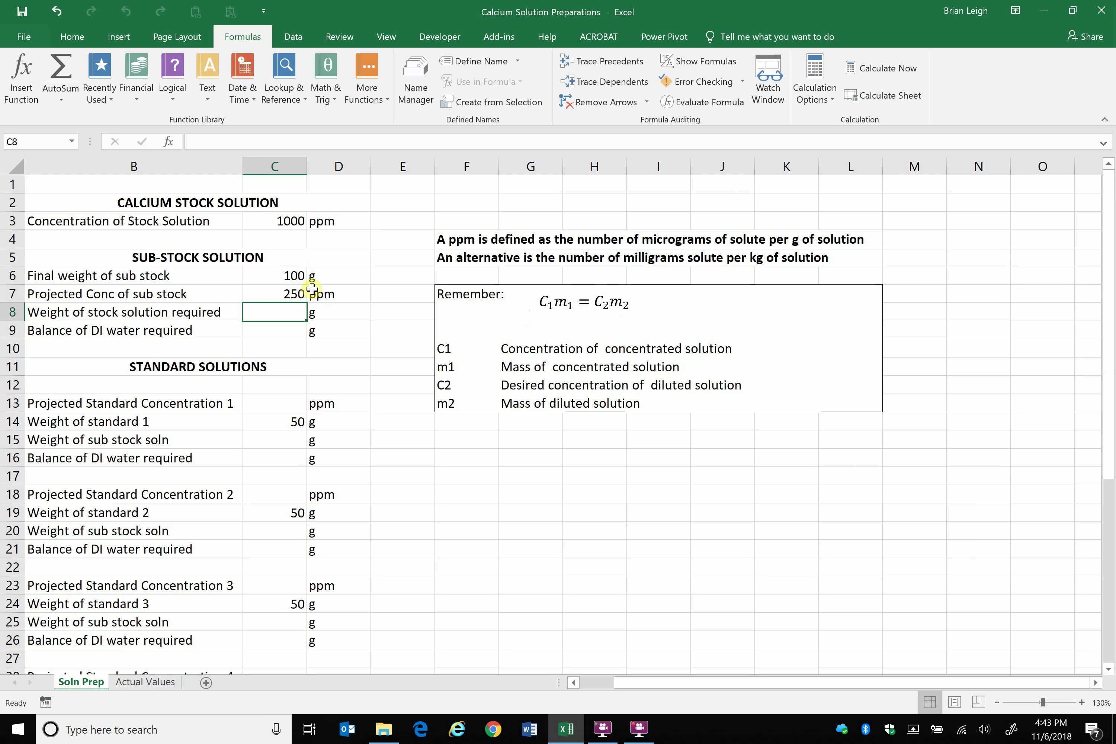
- Compute the stock solution weight in C8 as =C7*C6/C3, giving 25 g
click(296, 221)
click(290, 294)
click(293, 310)
text(=)
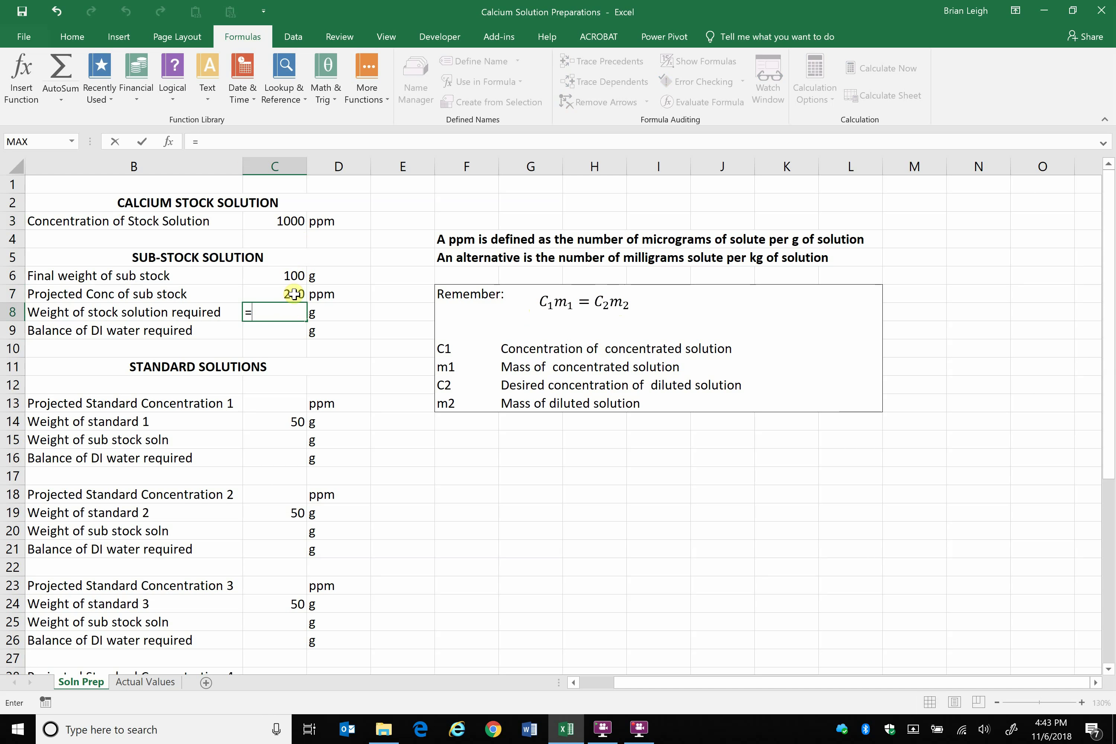
click(294, 294)
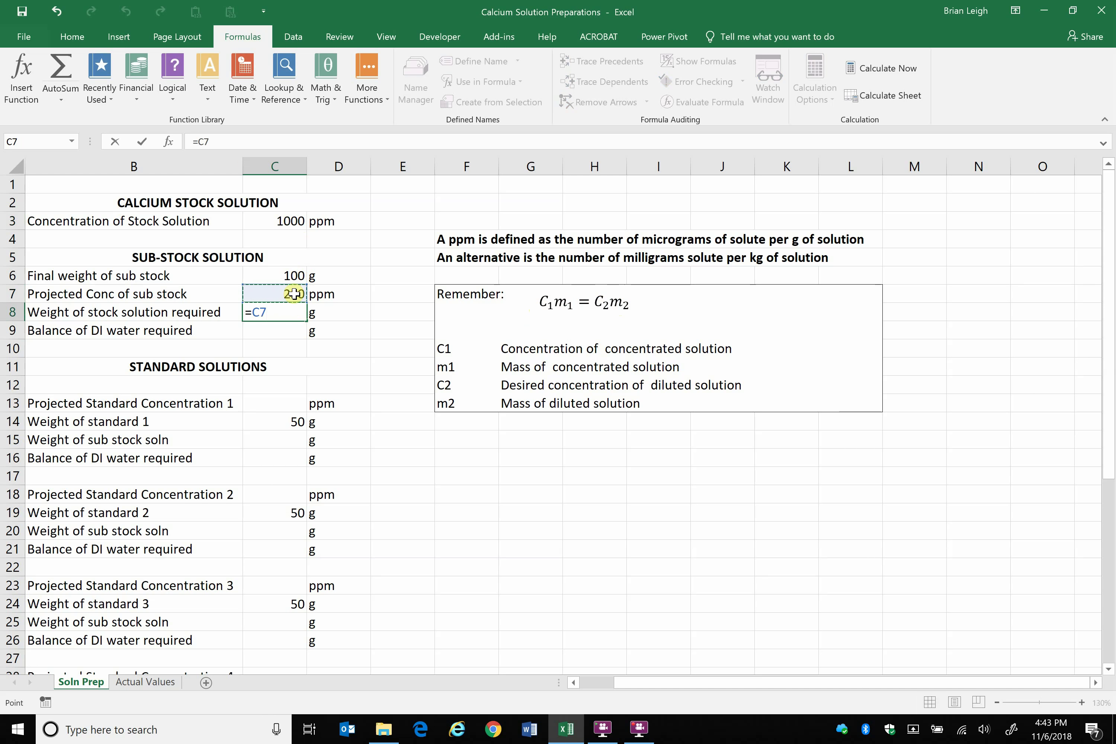
text(*)
click(292, 273)
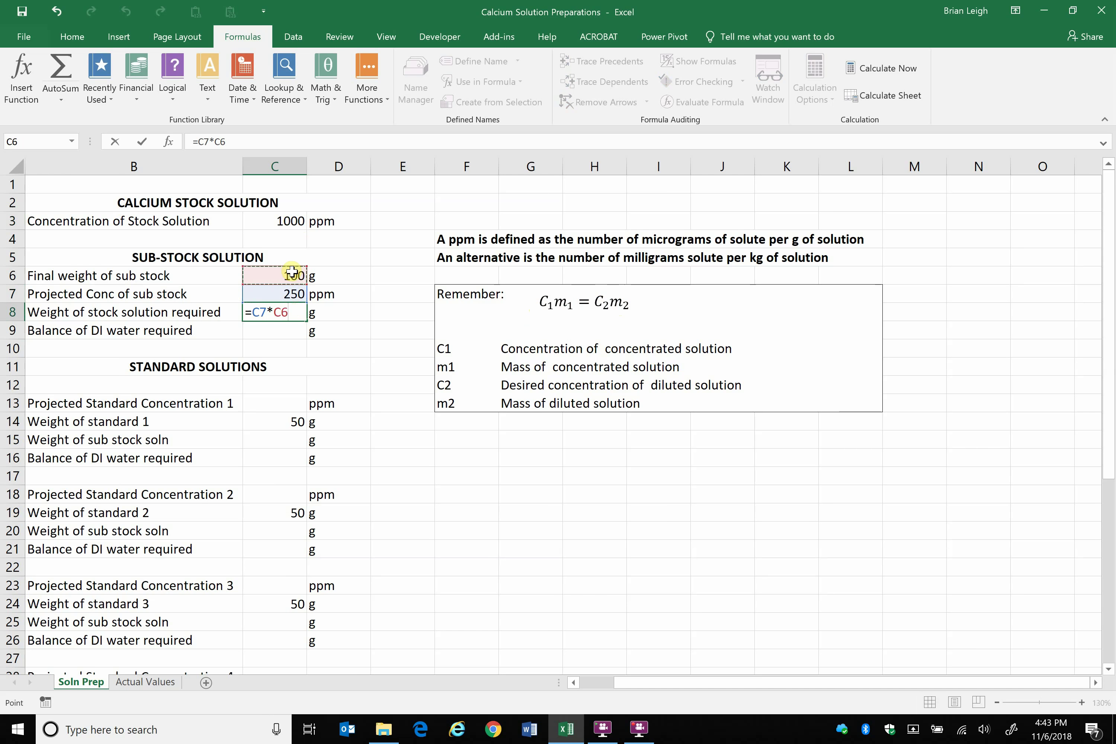
text(/)
click(287, 220)
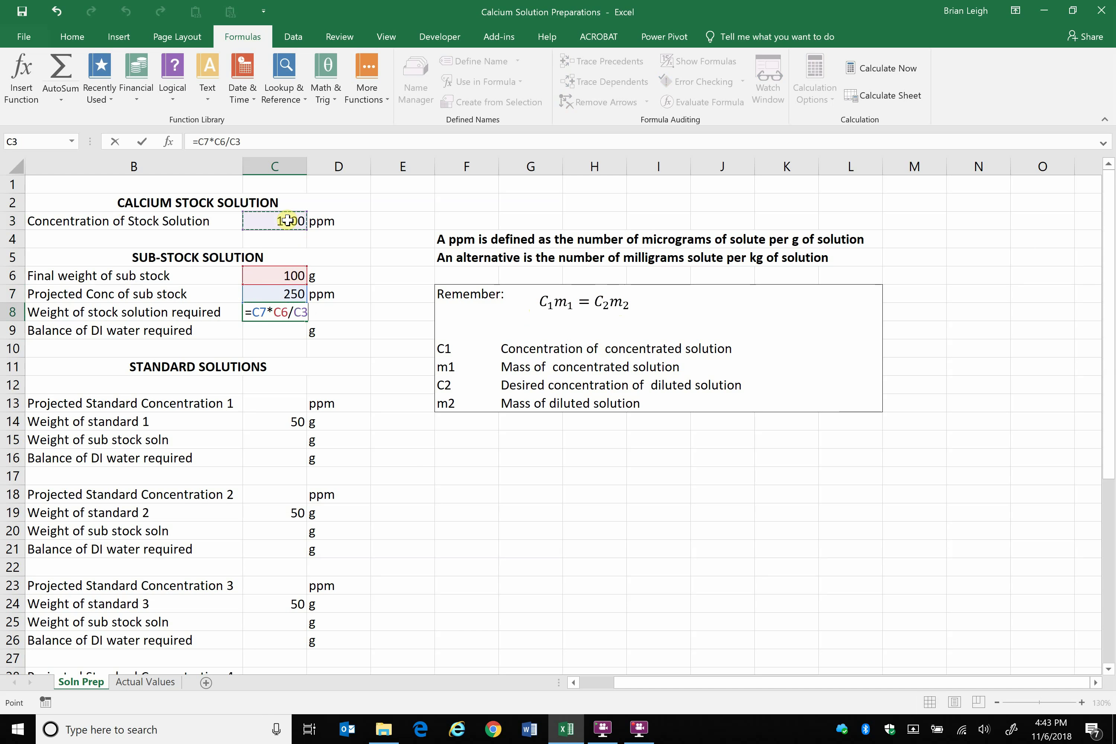
key(Return)
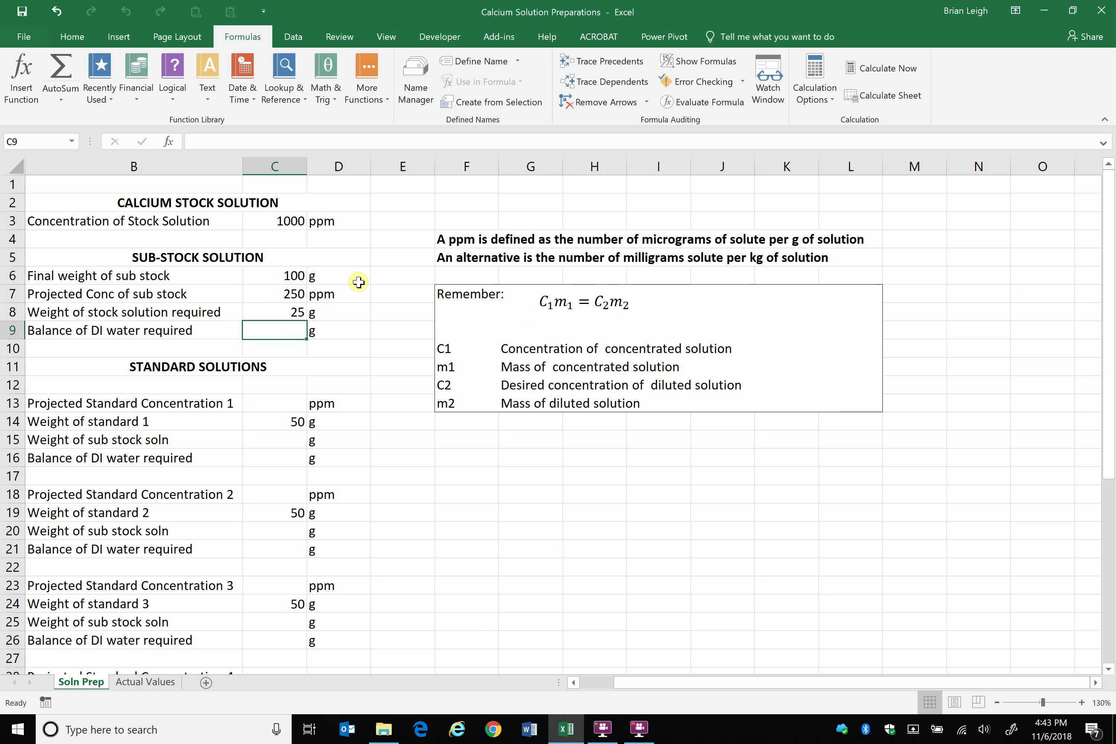
- Compute the DI water weight in C9 as =C6-C8, giving 75 g
click(296, 220)
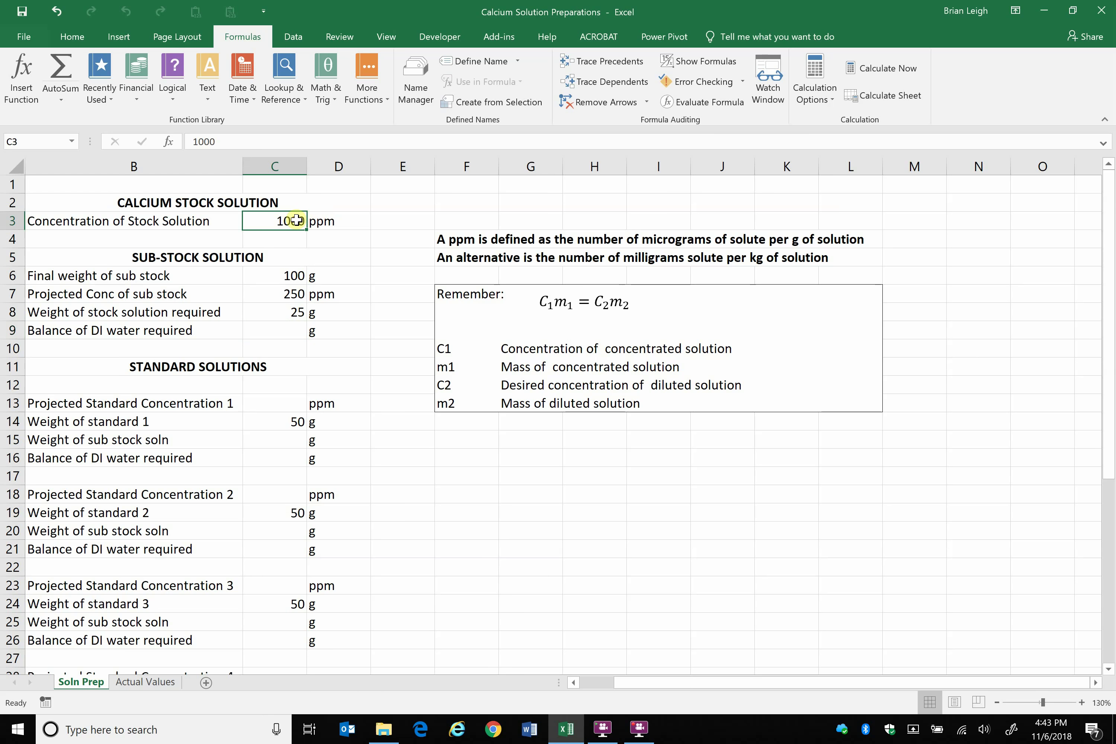
click(290, 326)
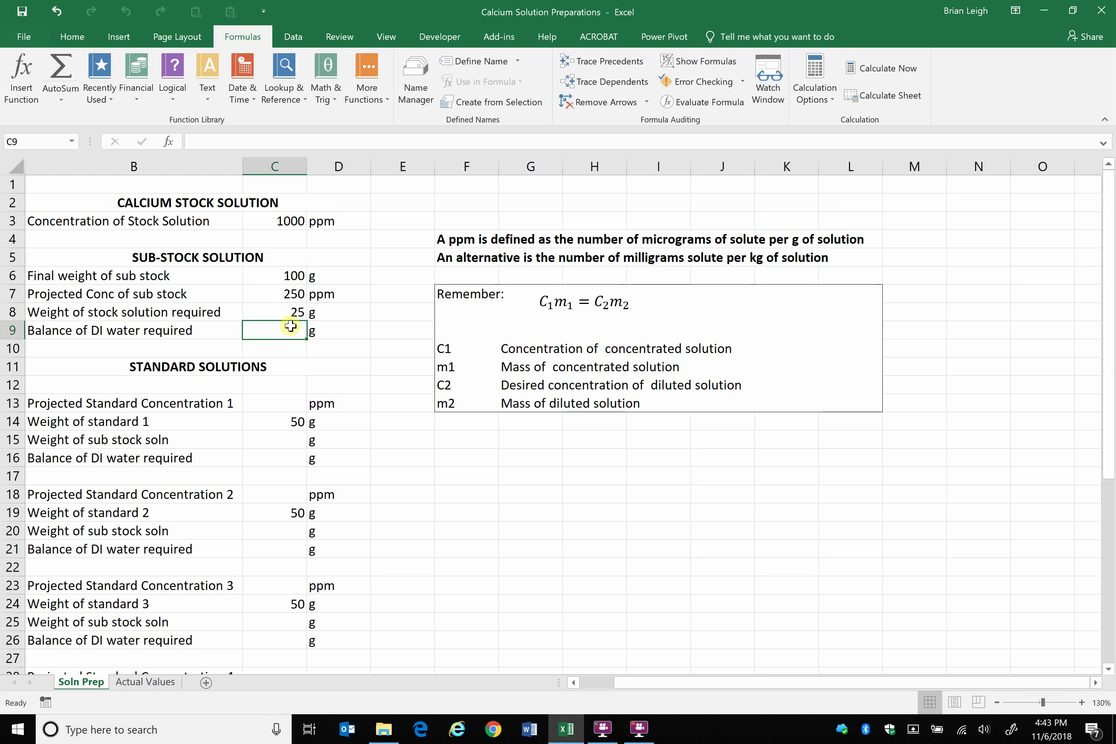
text(=)
click(296, 276)
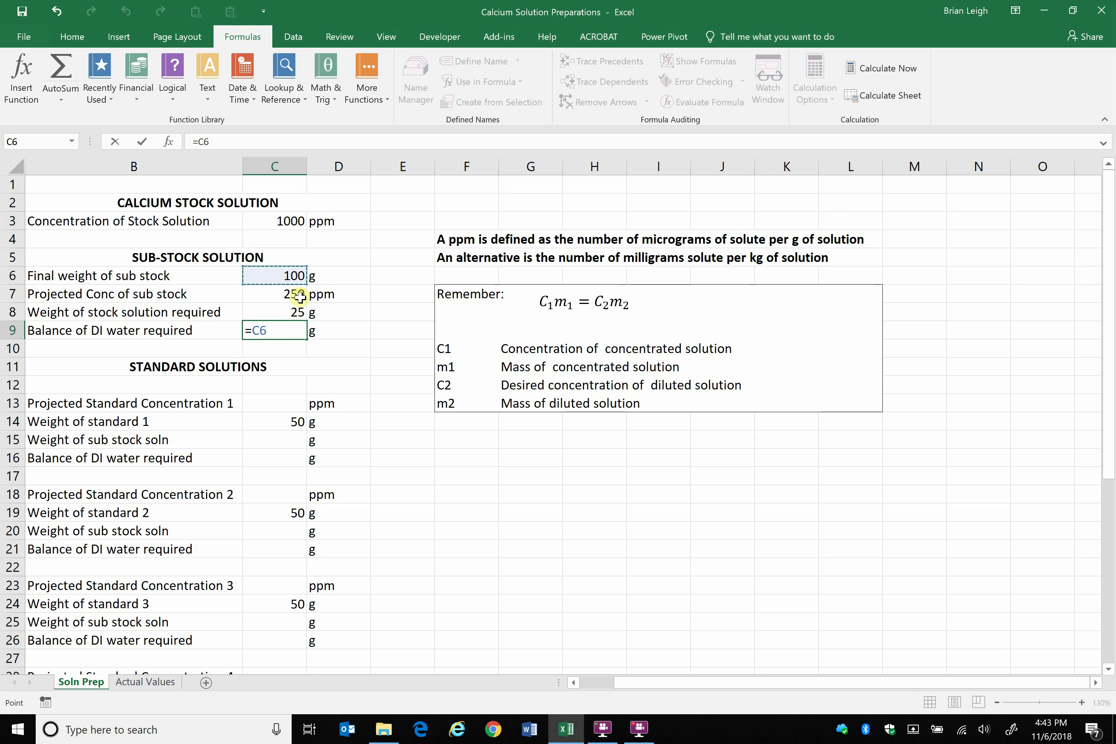
text(-)
click(298, 312)
key(Return)
click(354, 415)
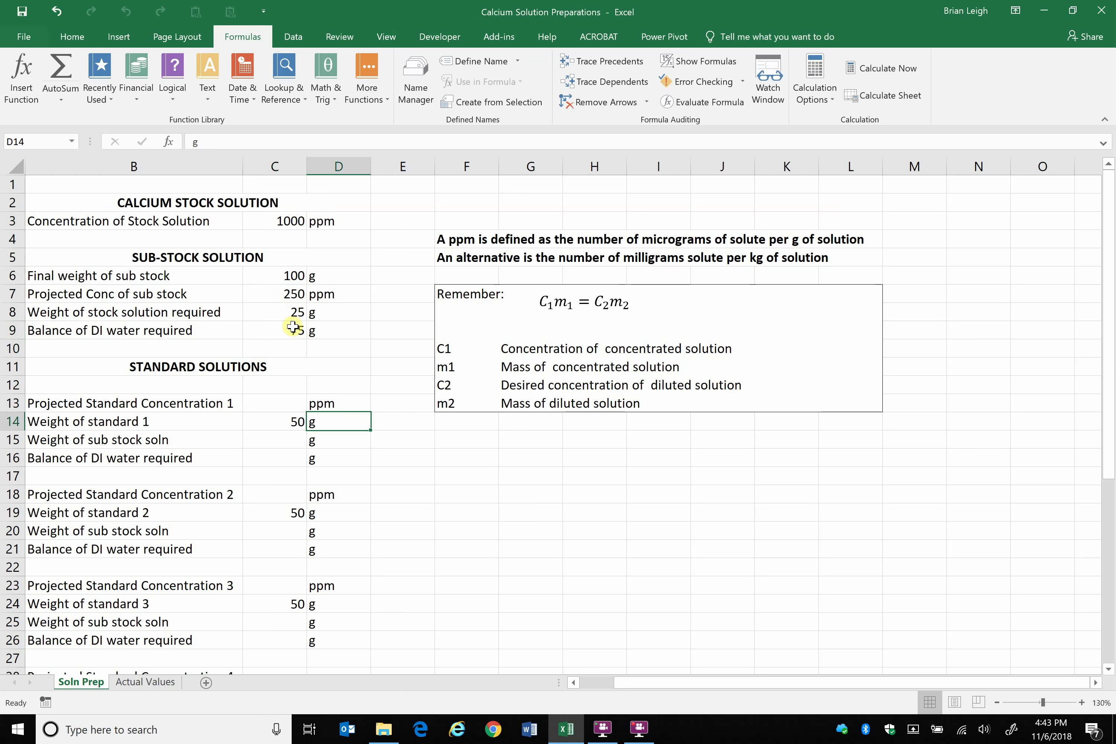
click(388, 489)
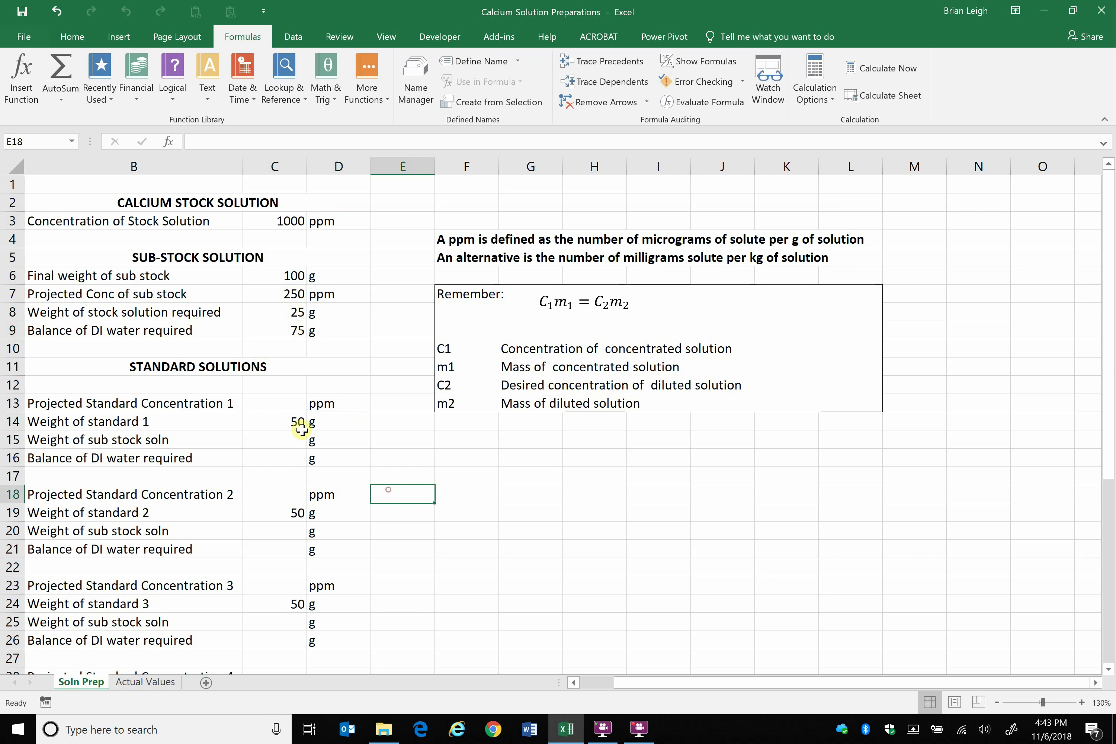
- Enter 15, 25, 35, 45 and 55 ppm in C13, C18, C23, C28 and C33
click(294, 411)
scroll(290, 405, down, 2)
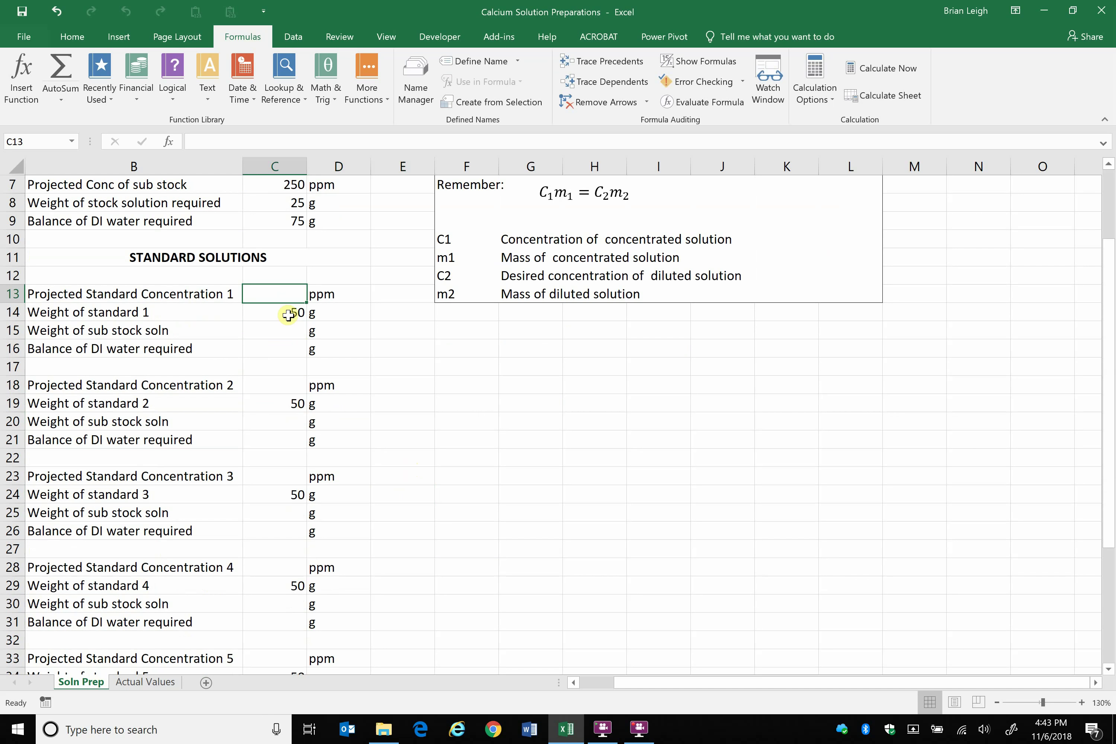
text(15)
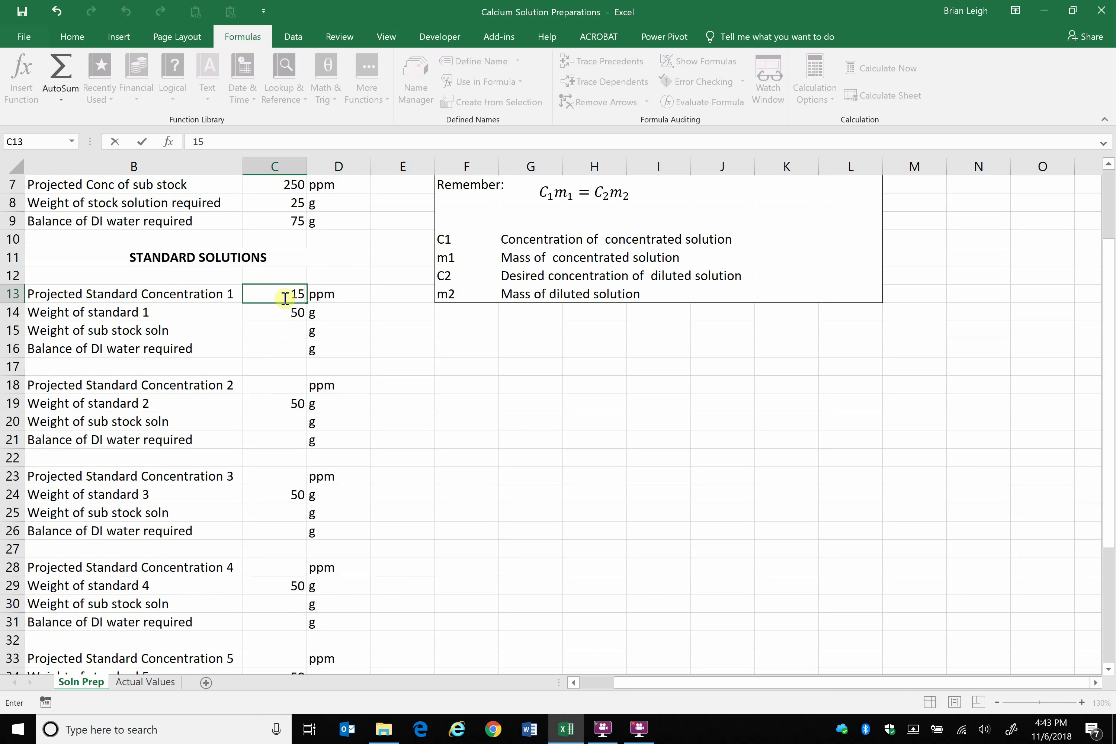
click(287, 385)
text(25)
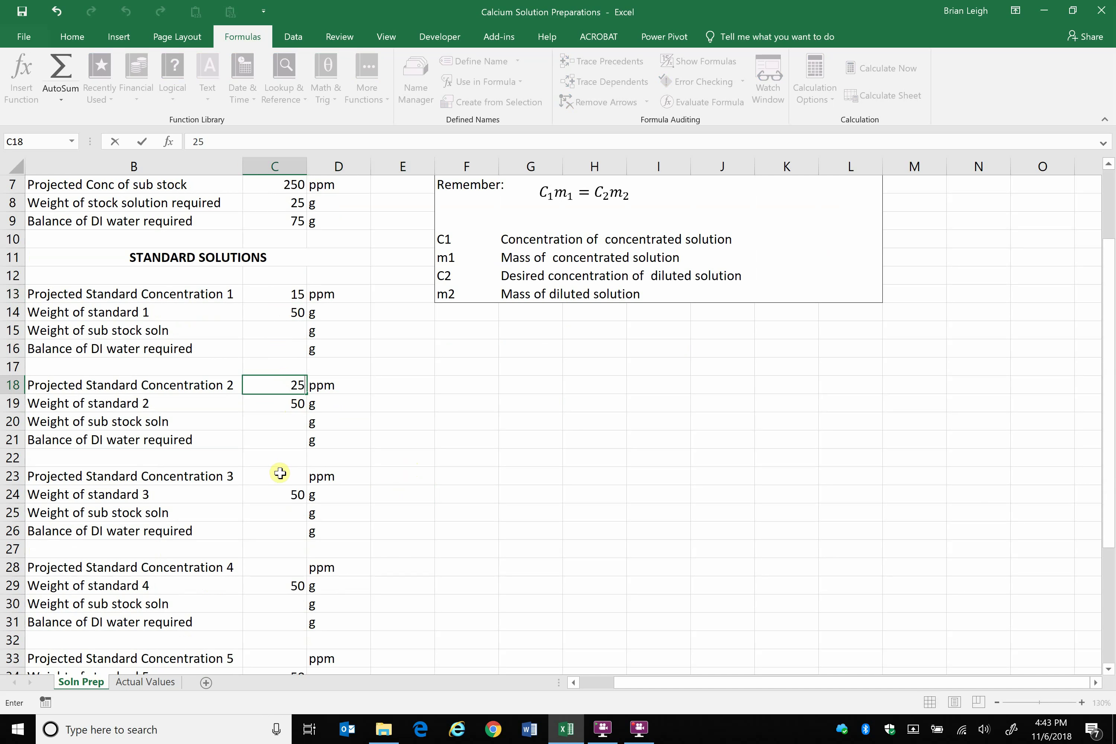
click(279, 474)
text(35)
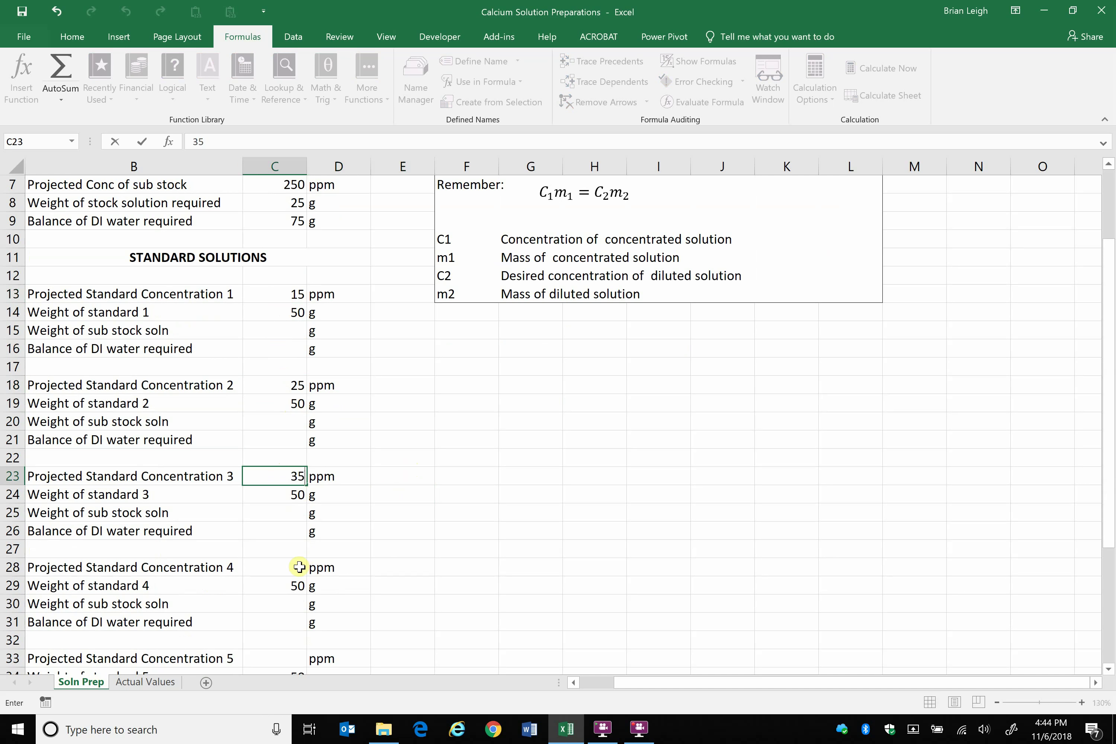
click(285, 570)
text(45)
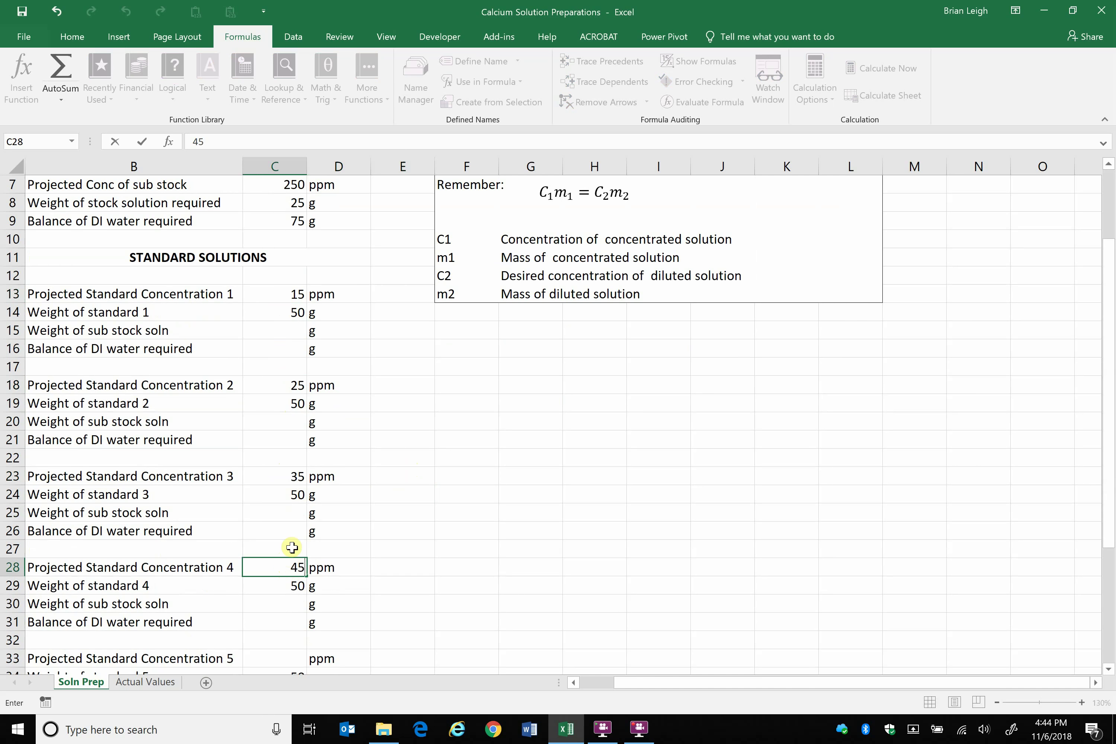
scroll(292, 549, down, 3)
click(282, 499)
text(55)
scroll(348, 475, up, 5)
scroll(348, 475, down, 2)
scroll(335, 399, up, 1)
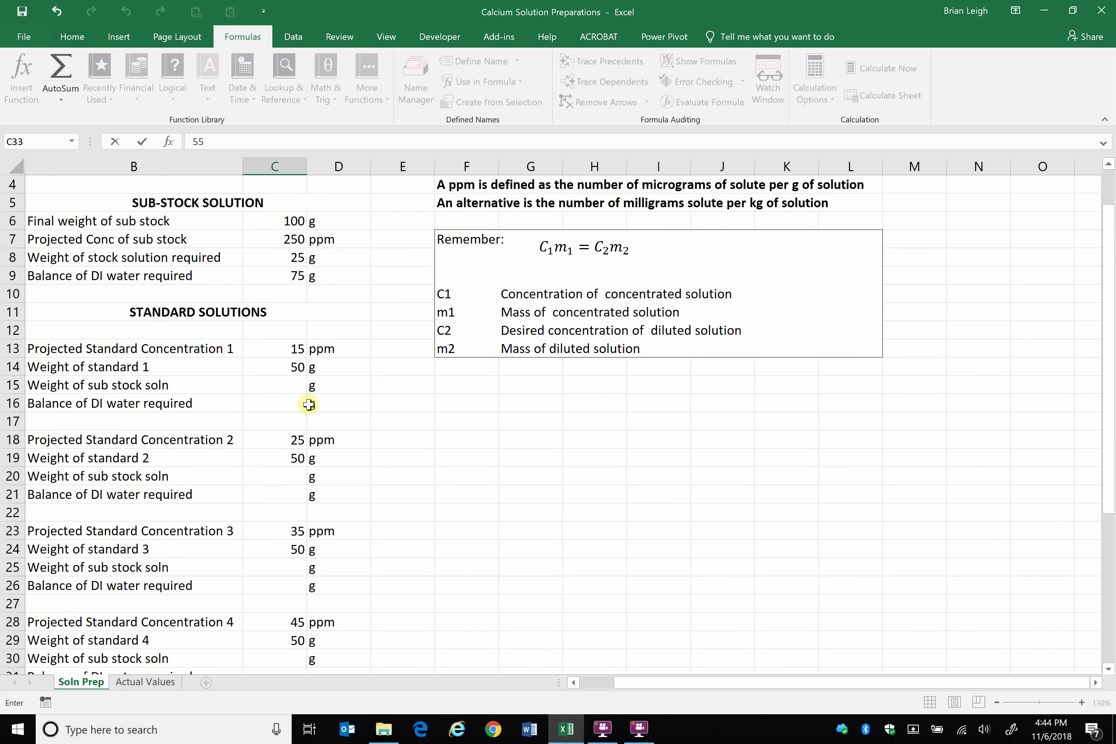
- Compute standard 1's sub stock weight =C14*C13/C7 (3 g) and DI water =C14-C15 (47 g)
click(285, 385)
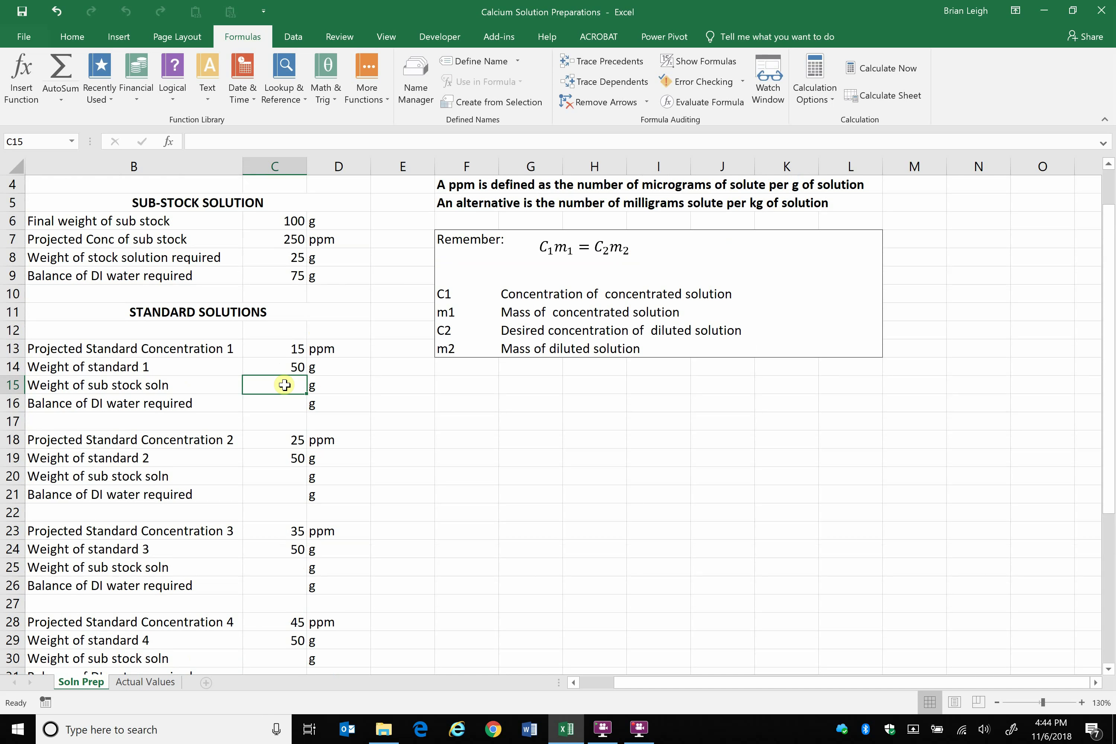
text(=)
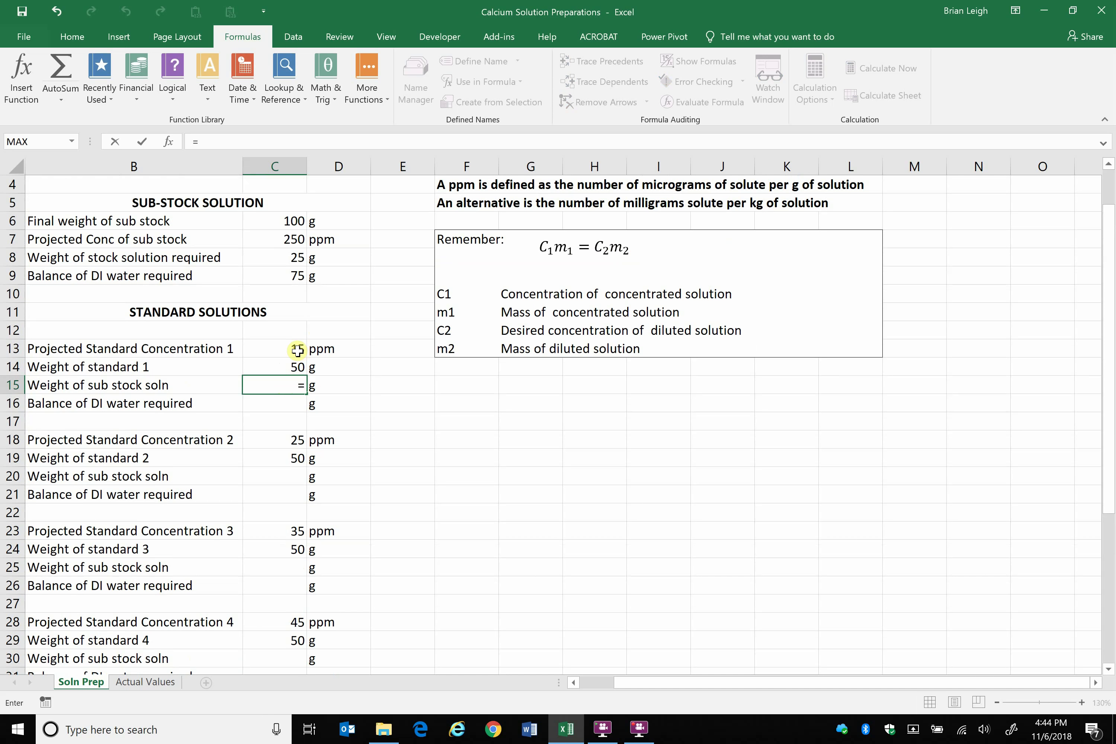
click(295, 367)
text(*)
click(282, 350)
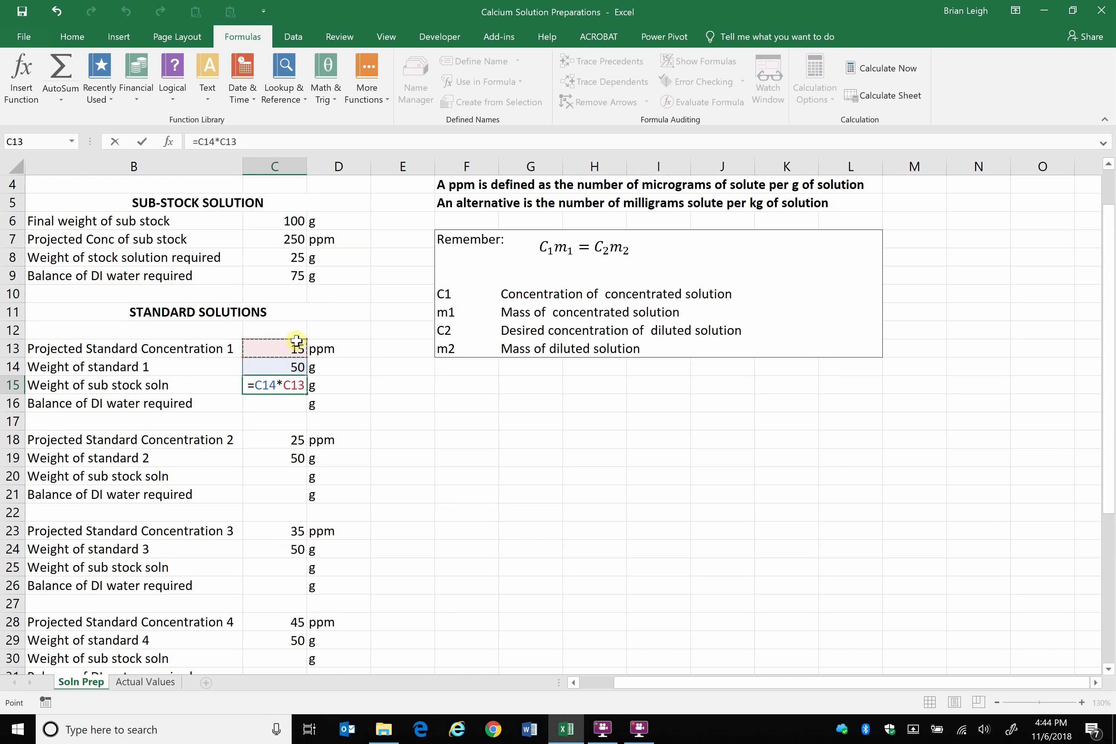
text(/)
click(294, 241)
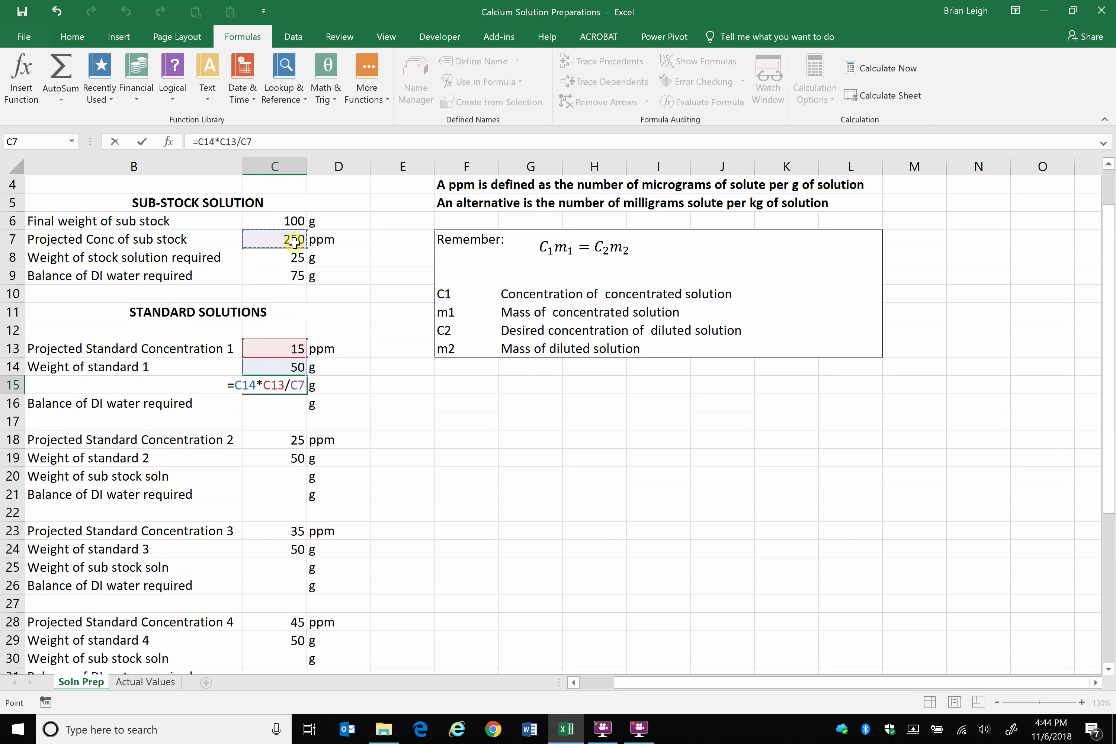
key(Return)
text(=)
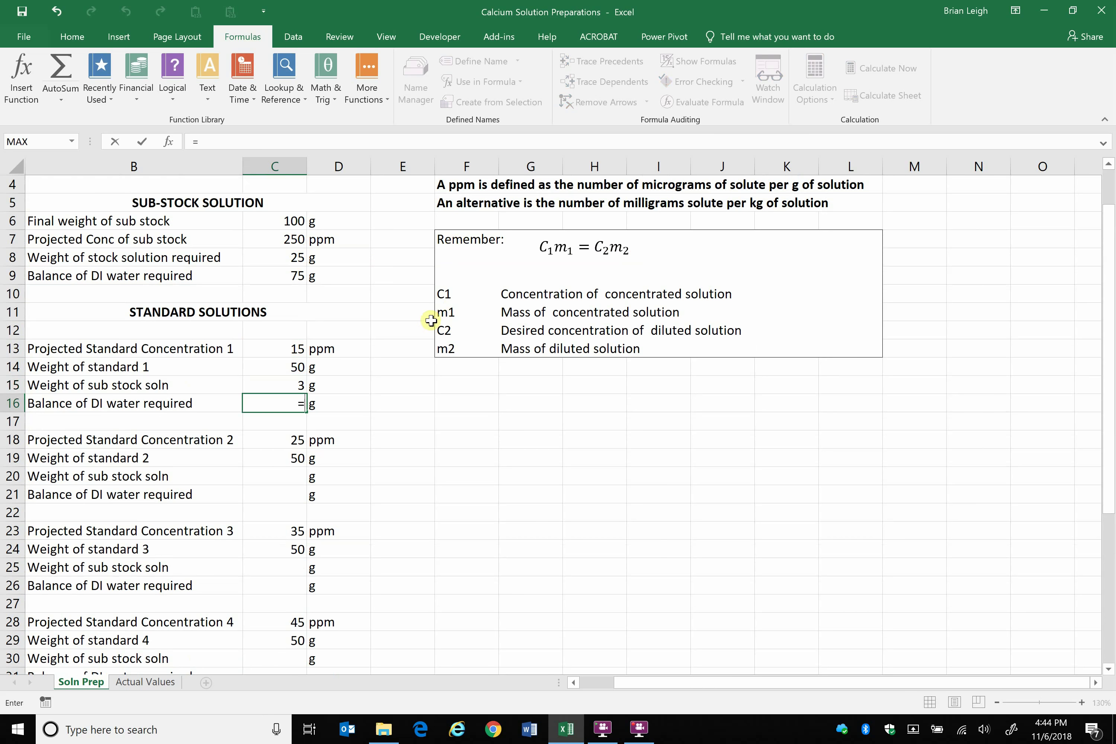
click(293, 367)
text(-)
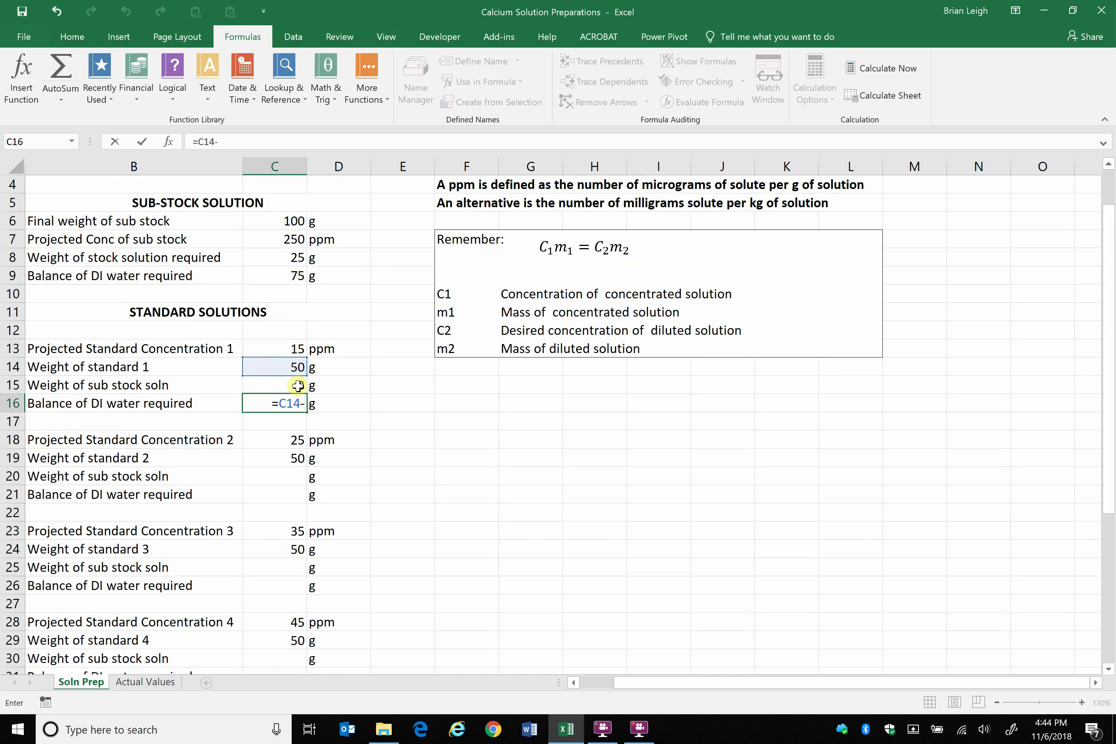
click(298, 385)
key(Return)
- Compute standard 2's sub stock weight =C18*C19/C7 (5 g) and DI water balance (45 g)
click(291, 475)
text(=)
click(291, 439)
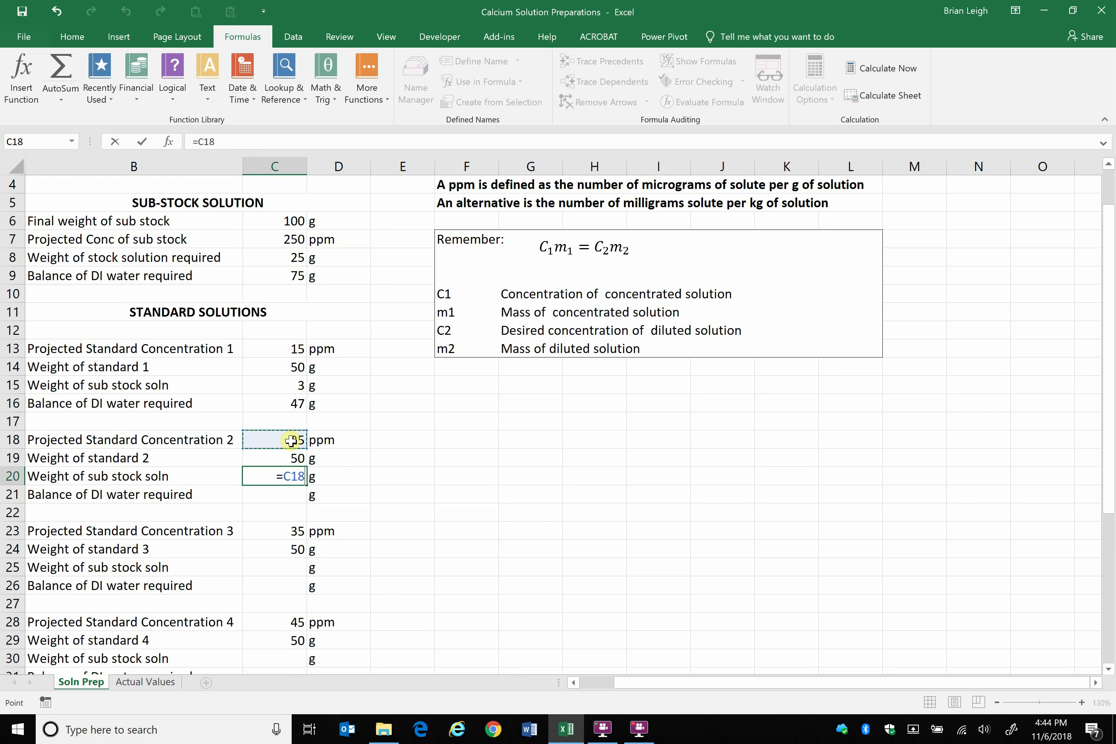
text(*)
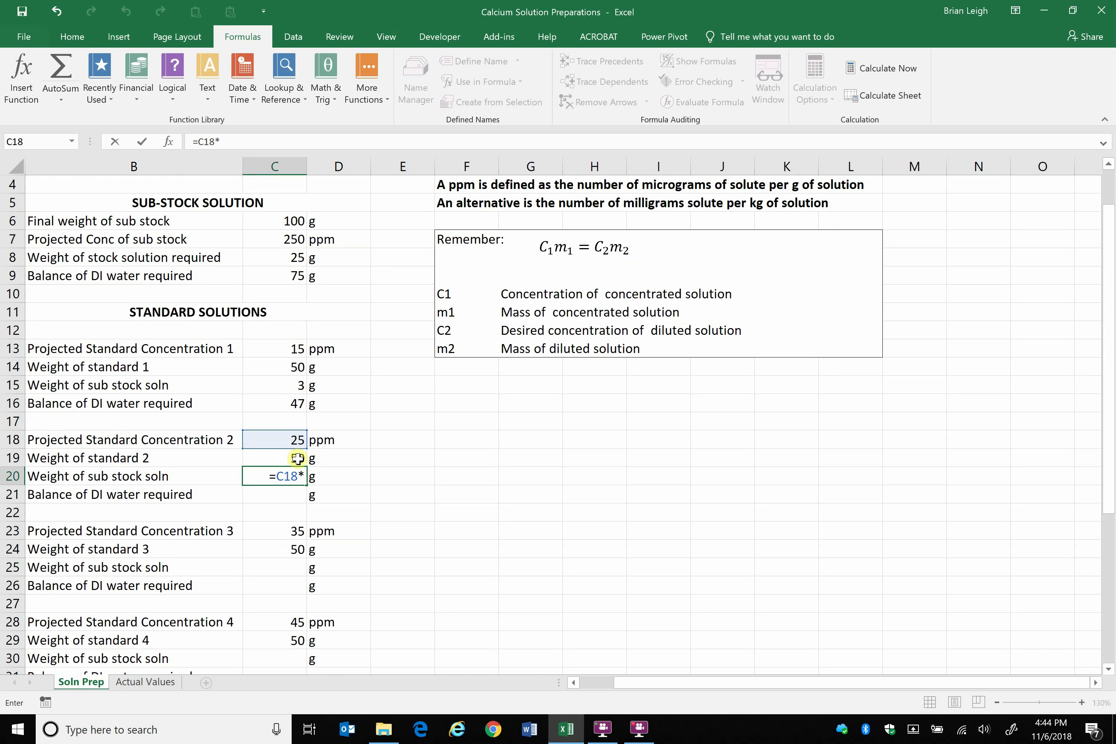
click(297, 455)
text(/)
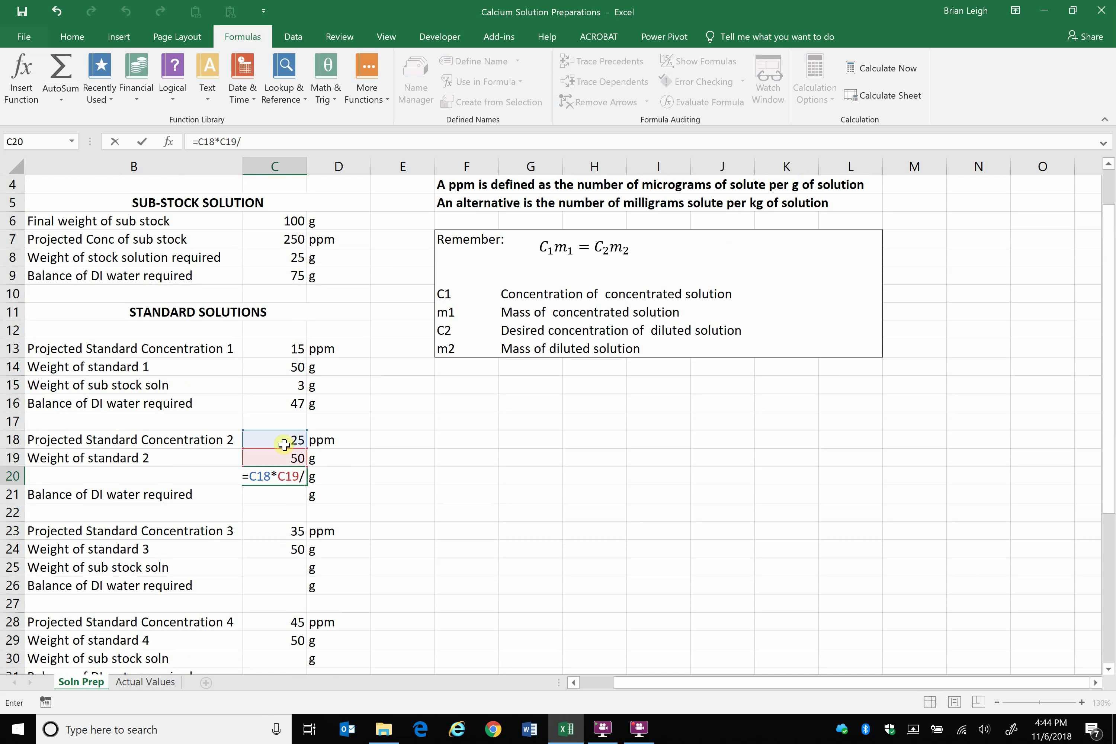
click(294, 238)
key(Return)
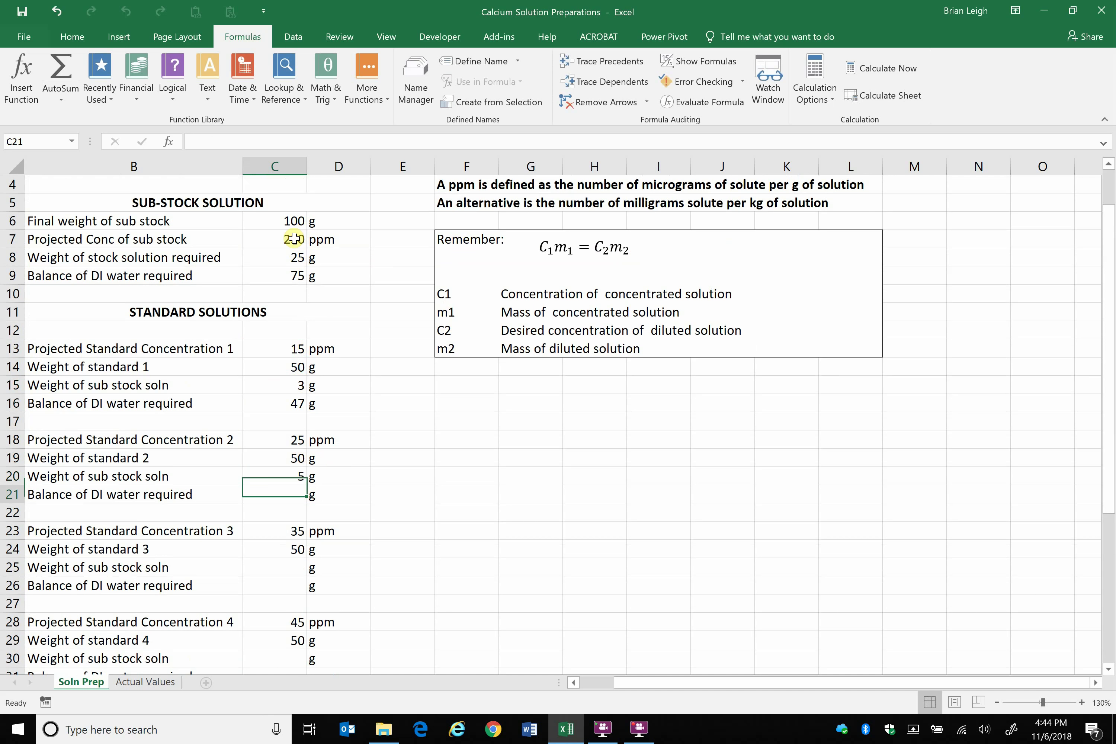
text(=)
click(297, 458)
text(-)
click(298, 476)
key(Return)
scroll(351, 563, down, 1)
- Enter =C24*C23/C7 in C25 for standard 3's 7 g sub stock weight
click(286, 509)
text(=)
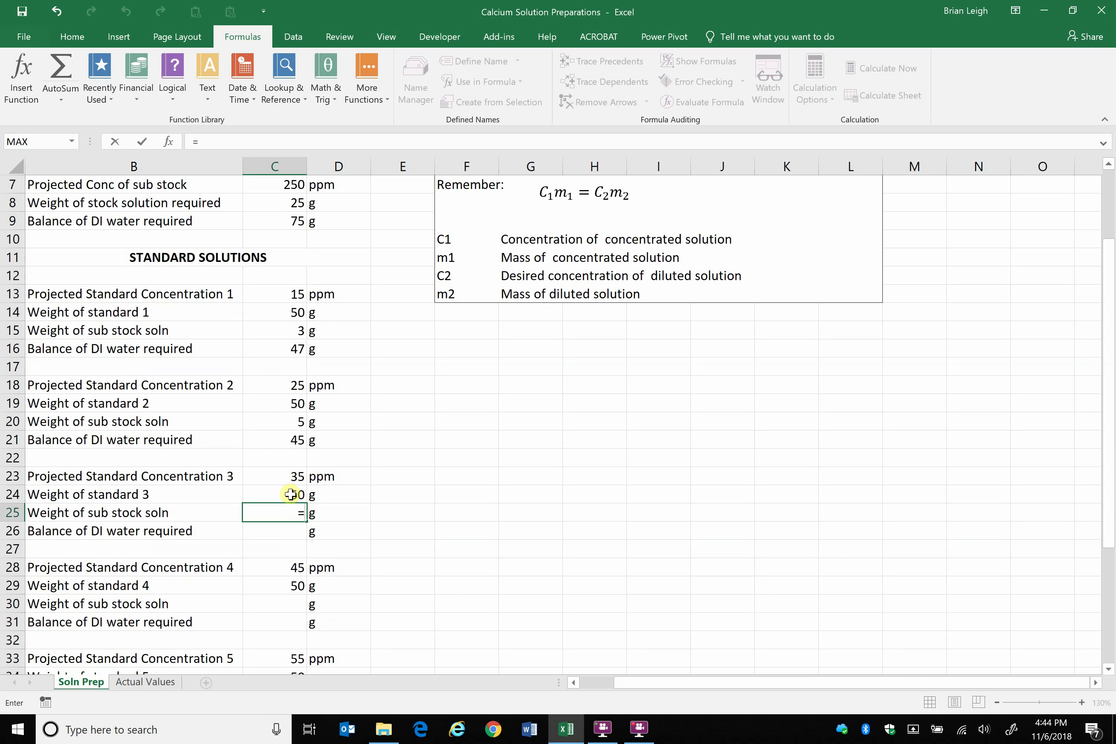
click(290, 494)
text(*)
click(291, 475)
text(/)
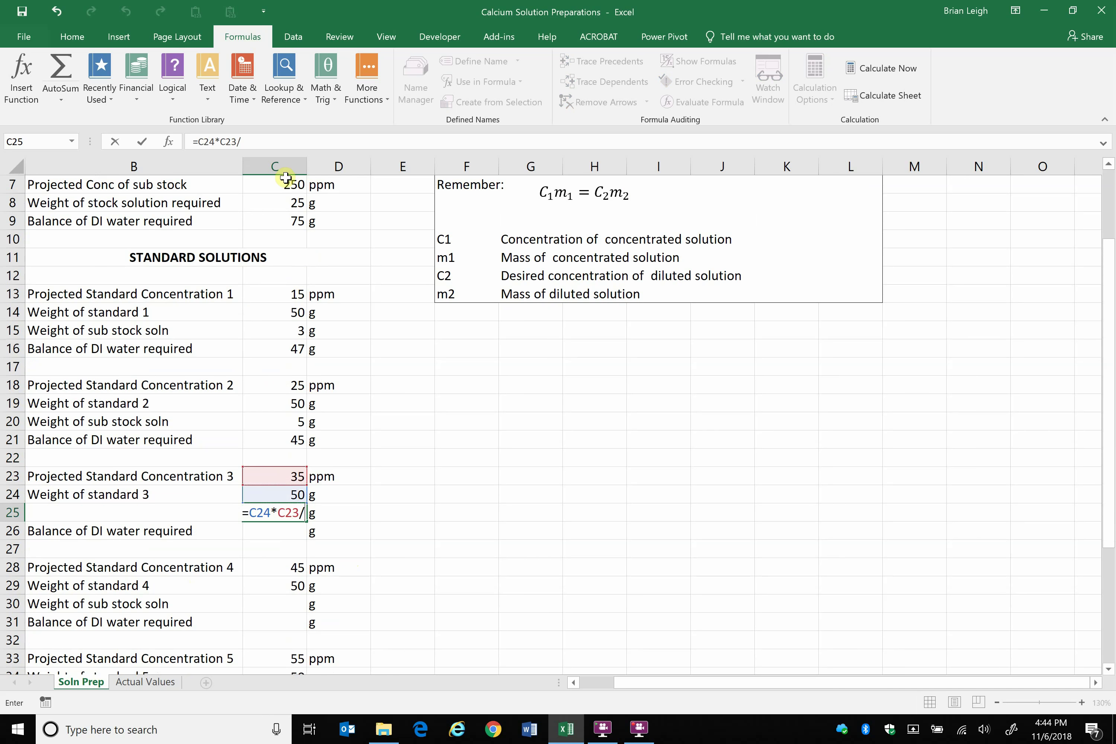
click(284, 187)
key(Return)
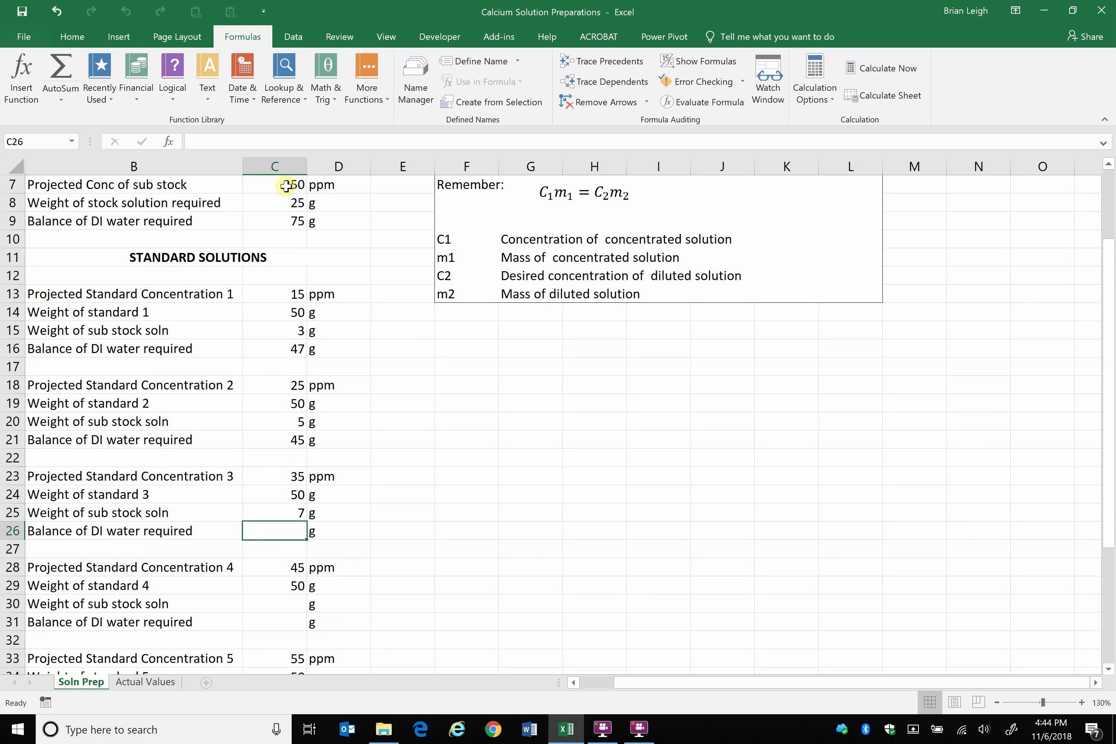
- Enter =C24-C25 for standard 3's 43 g DI water, then recheck C15 and C16
text(=)
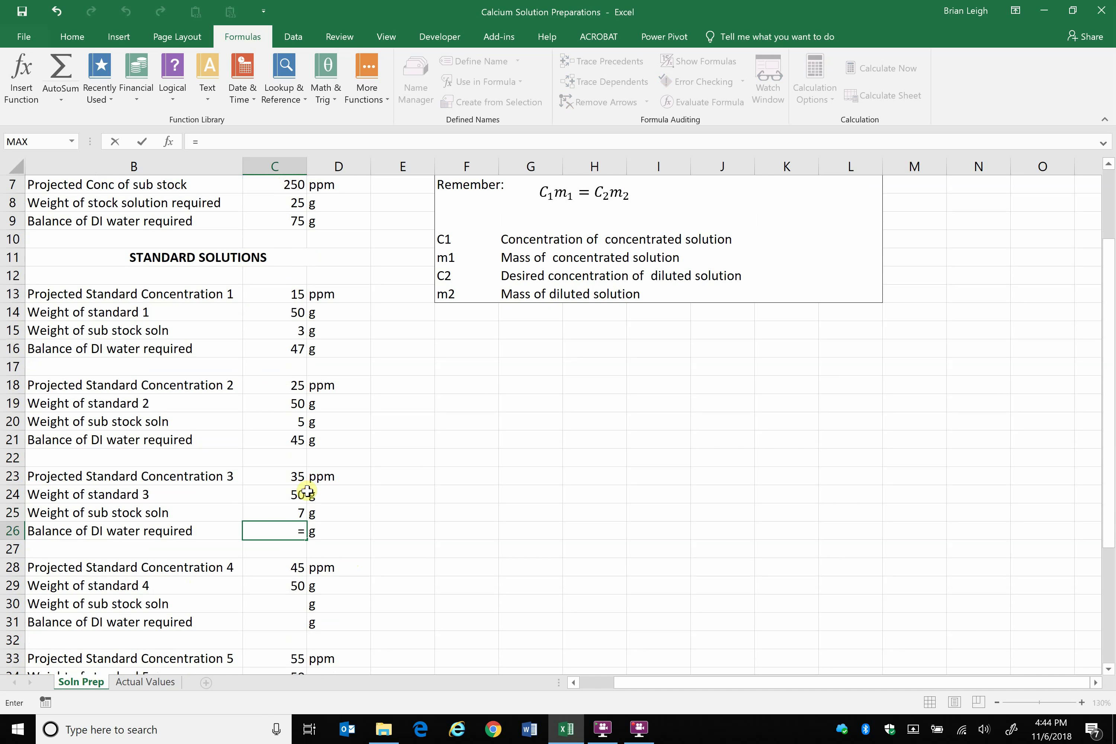
drag(307, 494, 291, 498)
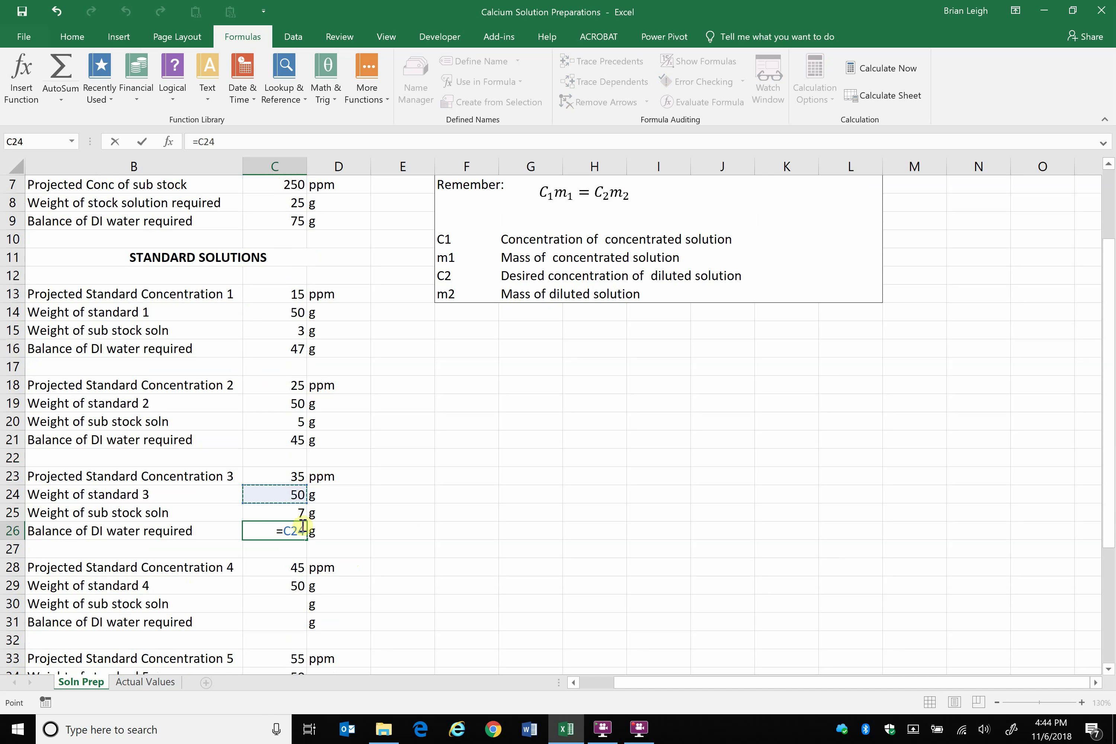
text(-)
click(290, 512)
text(-)
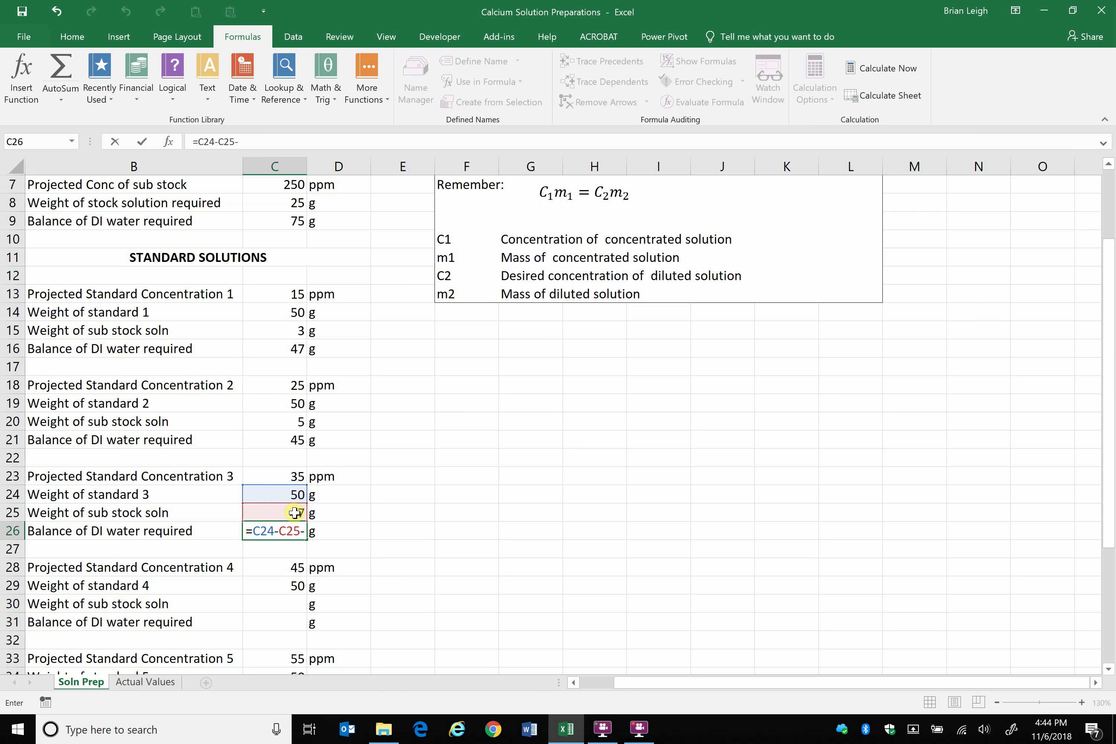
key(BackSpace)
key(Return)
click(405, 536)
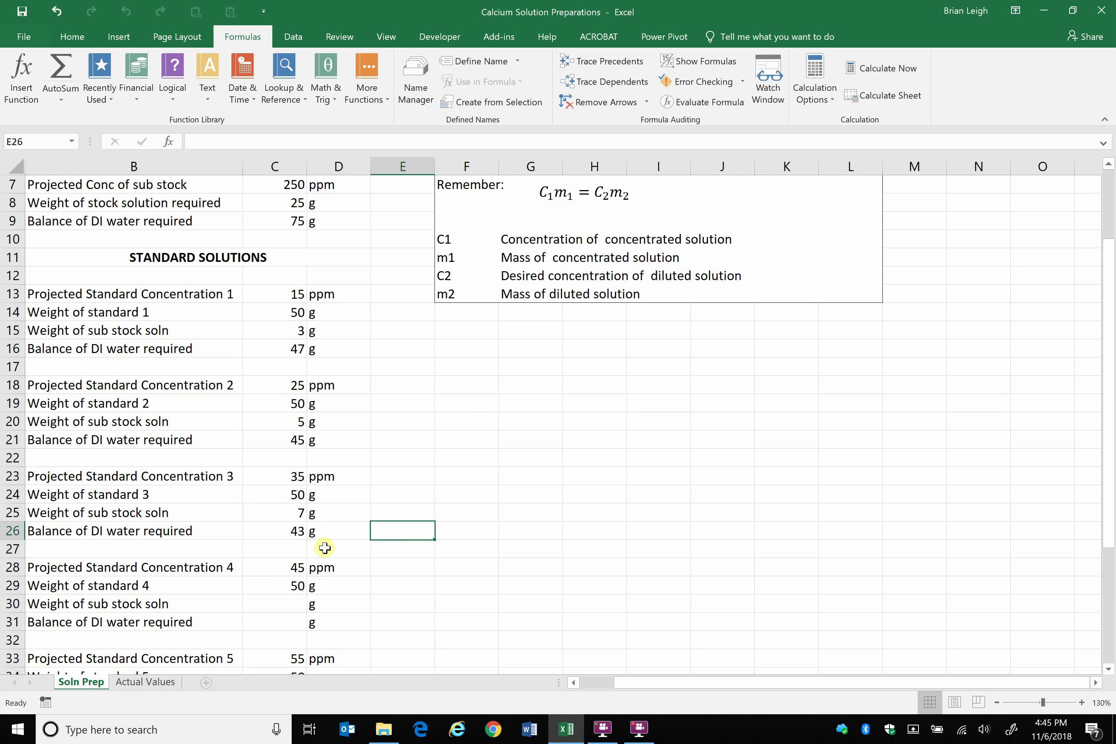
scroll(380, 466, up, 2)
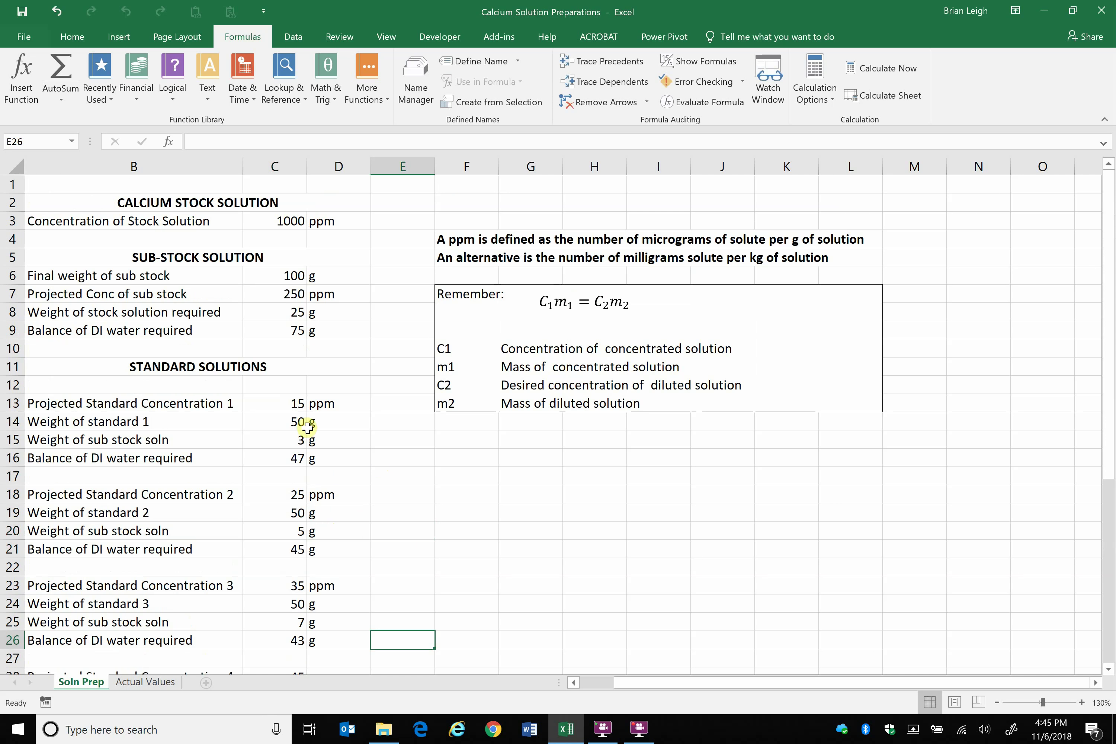
click(295, 442)
click(295, 457)
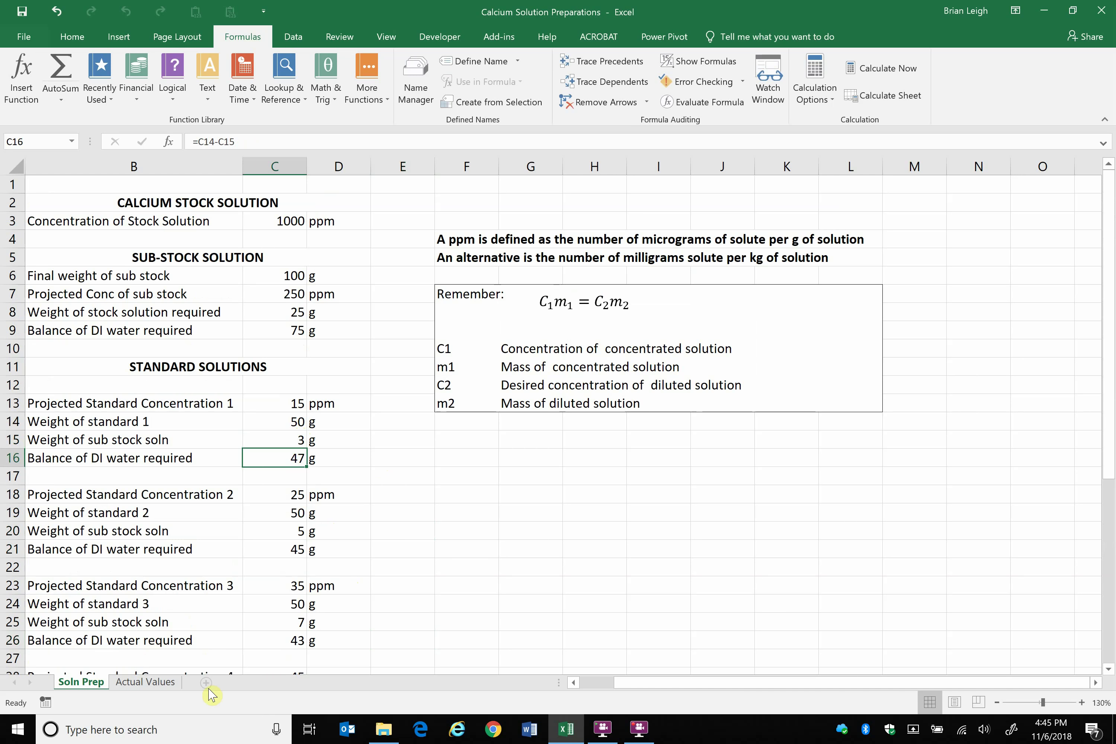
- On Actual Values, enter measured stock solution 24.9802 g in C6 and DI water 75.1776 g in C7
click(169, 683)
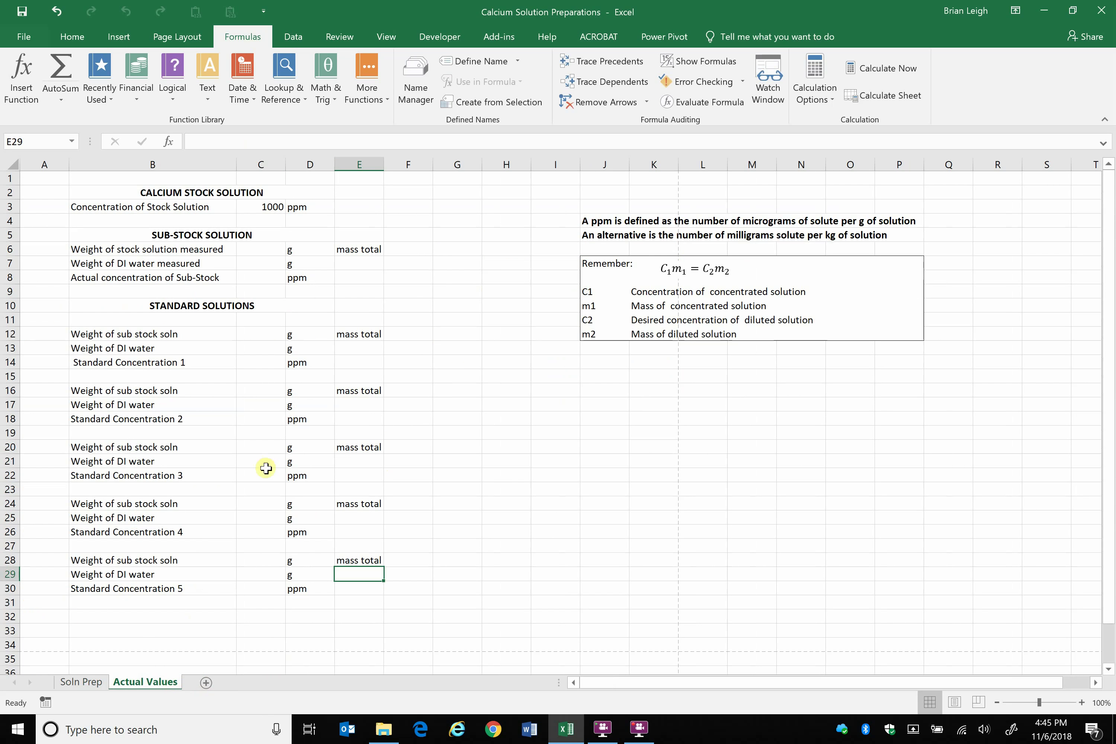
click(468, 363)
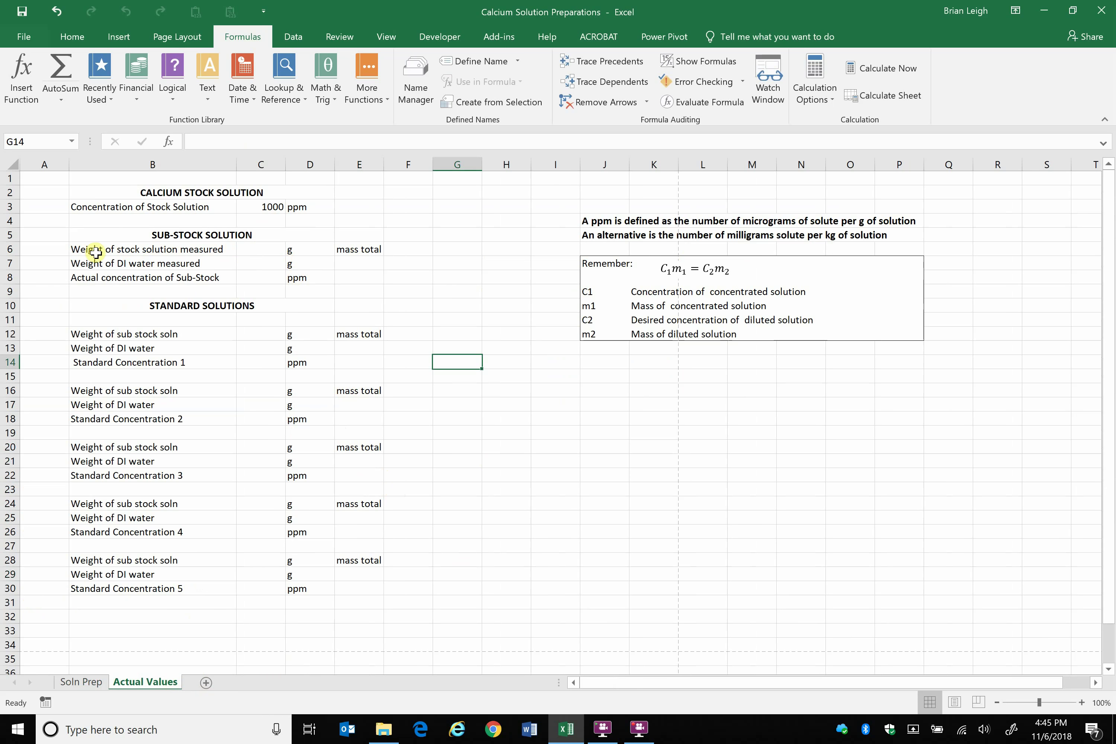
click(113, 252)
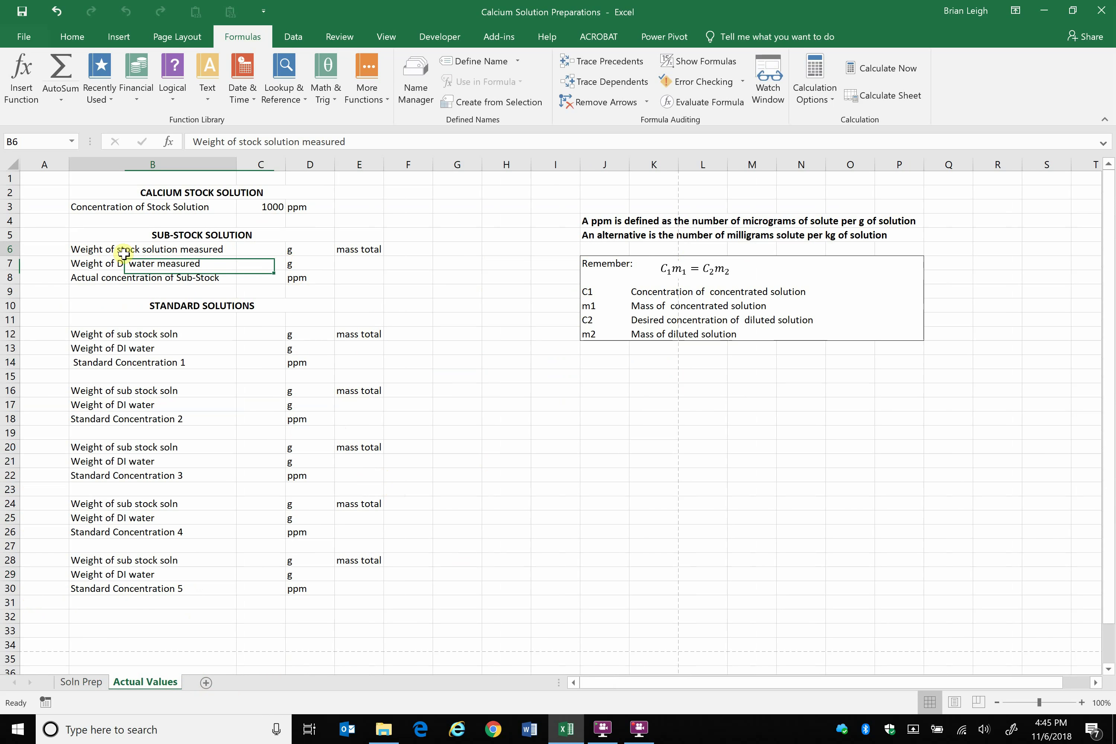
click(249, 251)
text(24.9802)
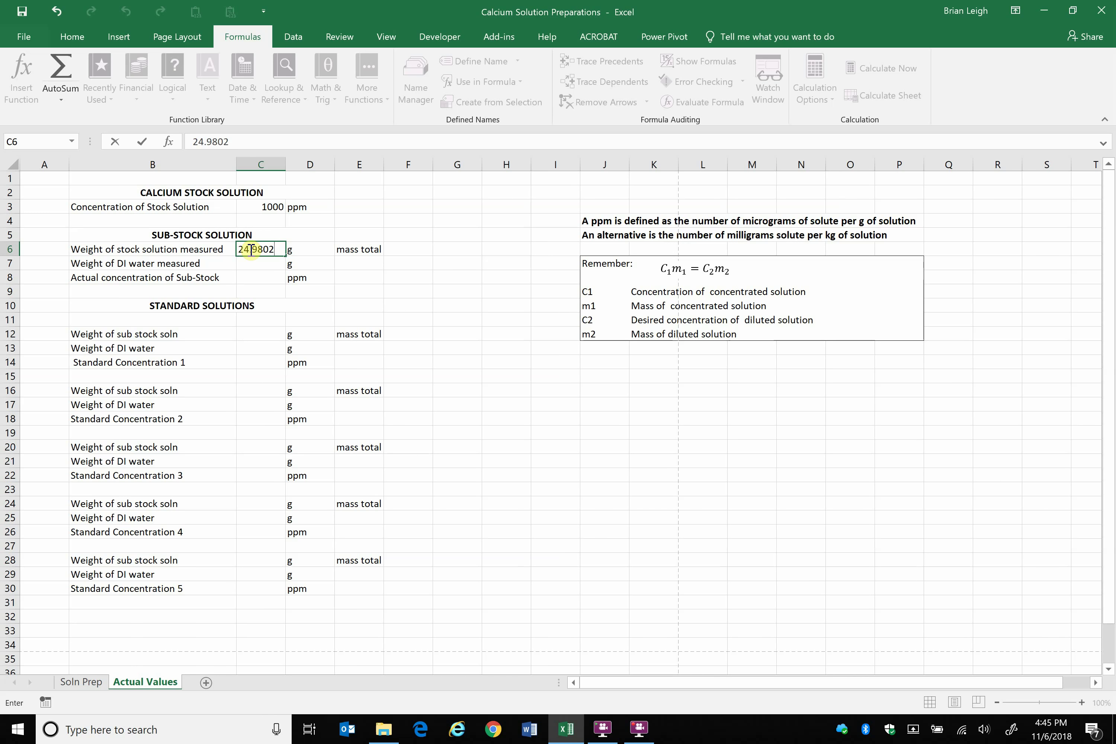
key(Return)
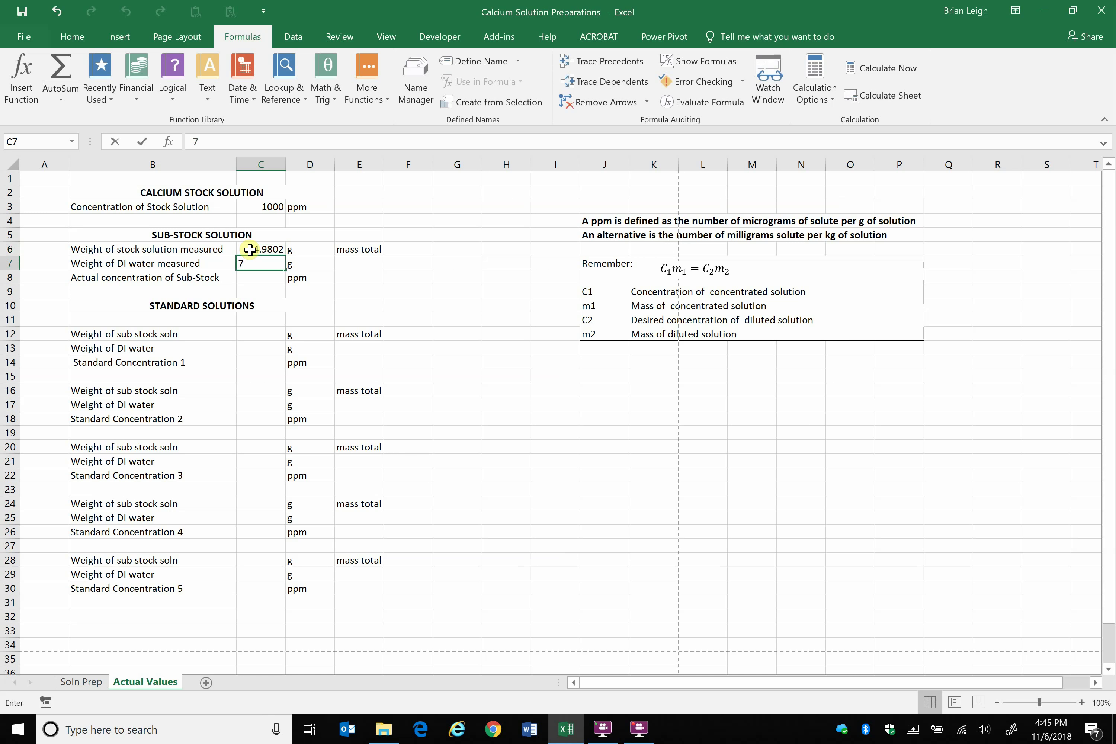
text(776)
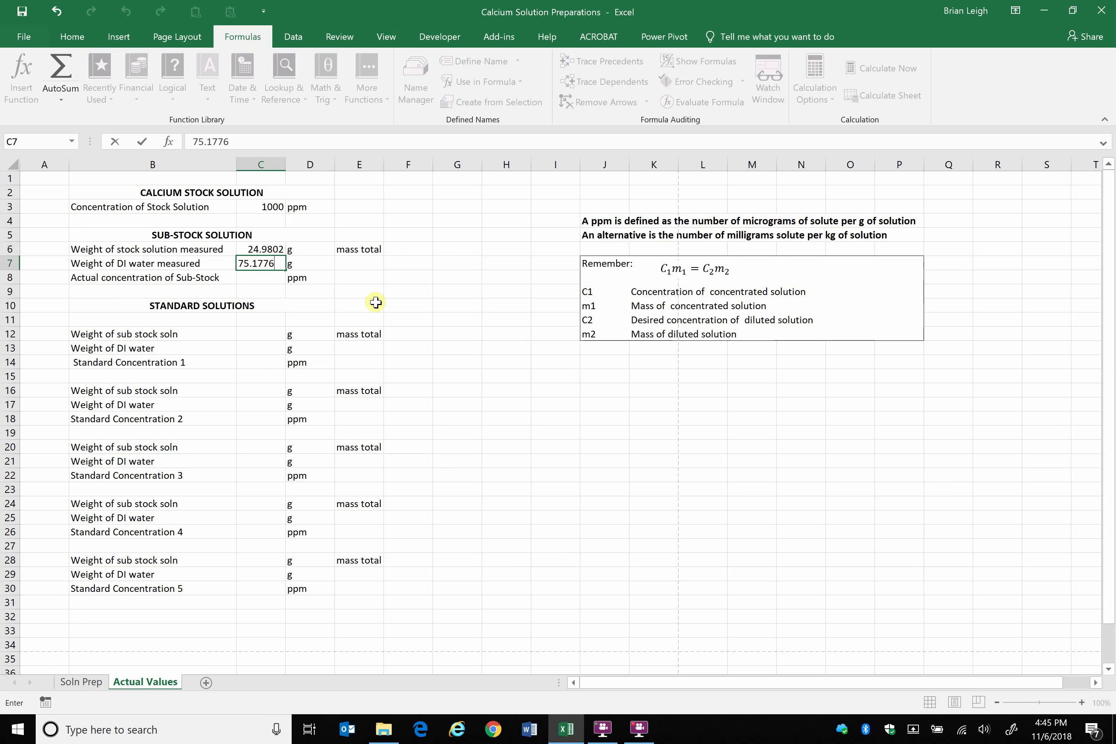
- Total the sub-stock mass in E7 as =C7+C6, giving 100.1578 g
click(363, 305)
click(365, 261)
text(=)
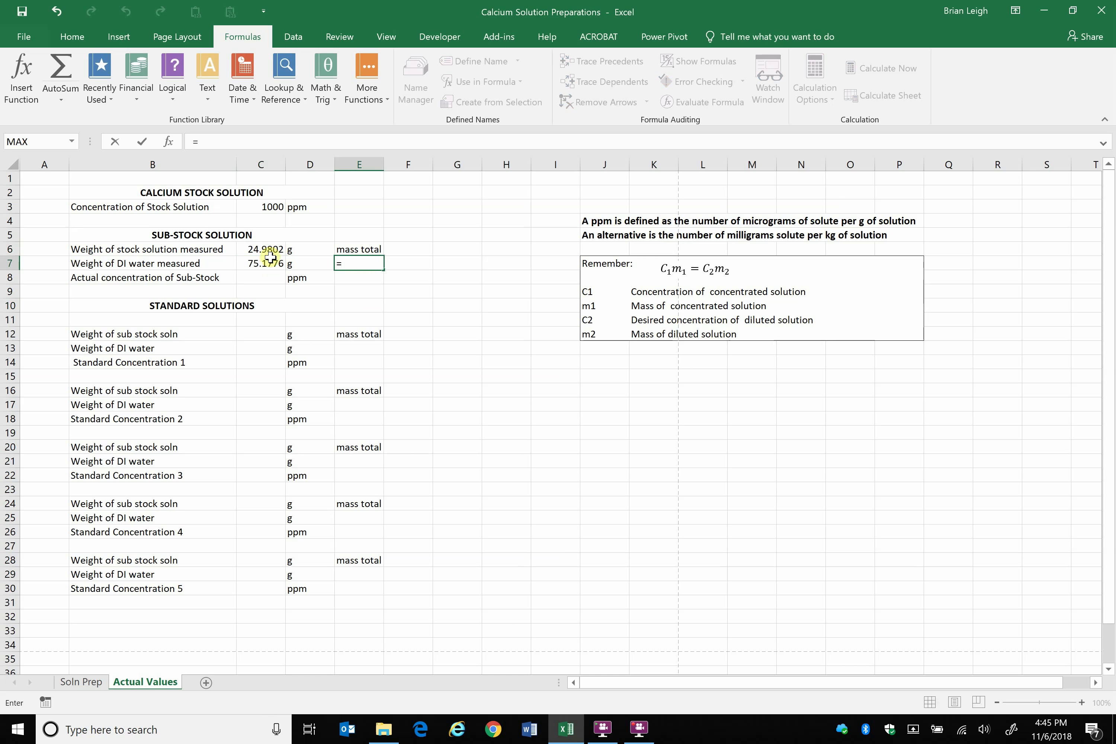
click(267, 263)
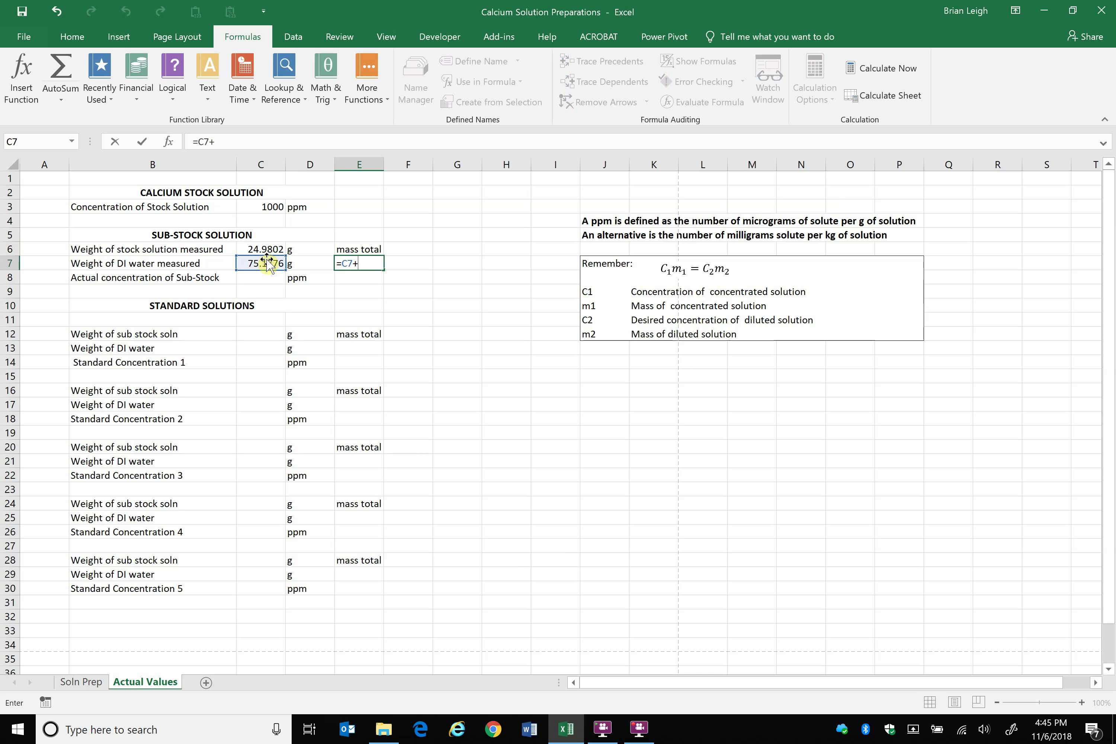
text(+)
click(266, 249)
key(Return)
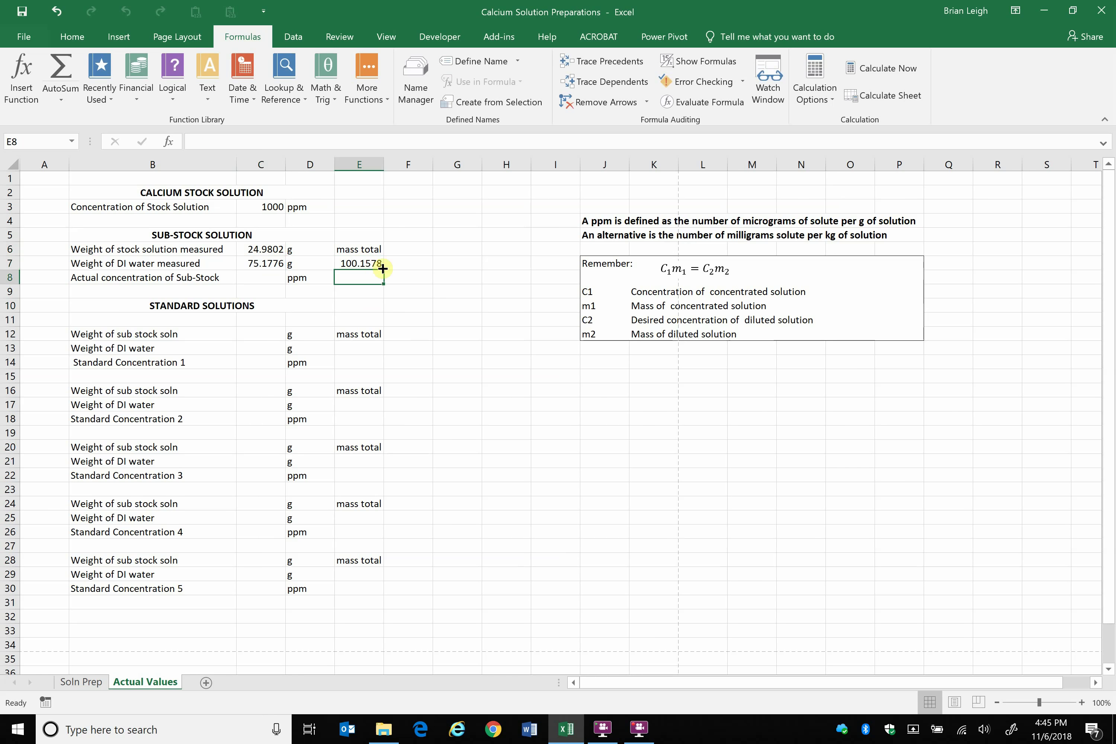
- Compute the actual sub-stock concentration in C8 as =(C6*C3)/E7, giving 249.4084 ppm
click(262, 279)
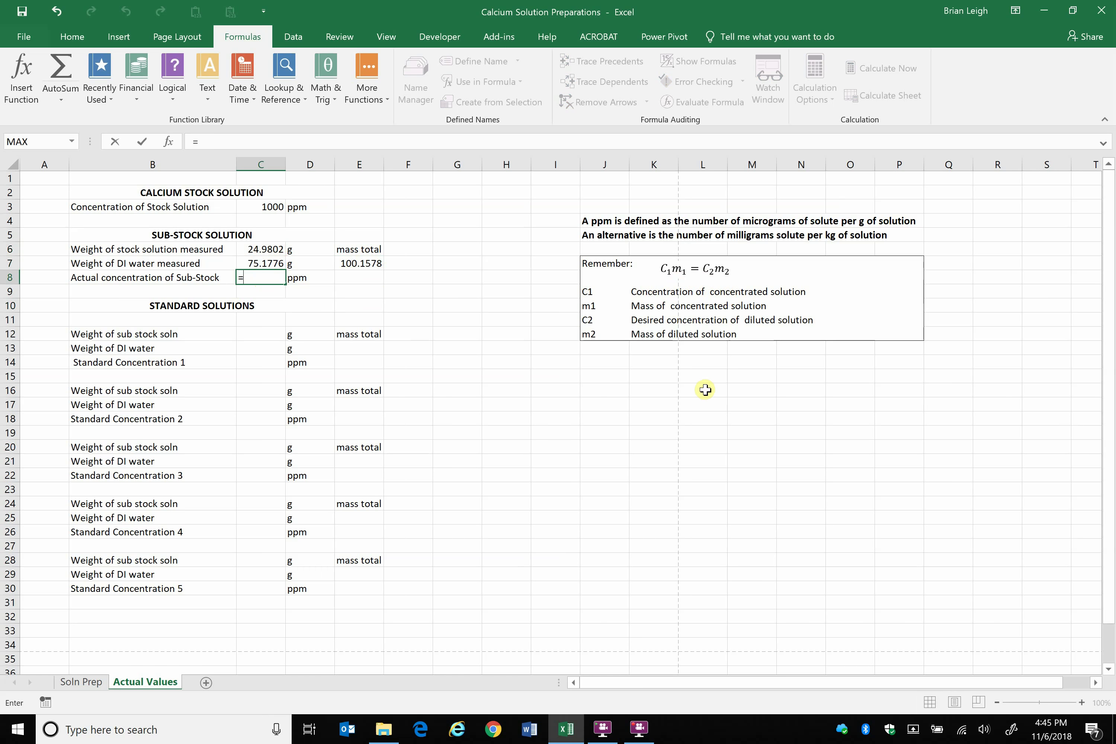
text(()
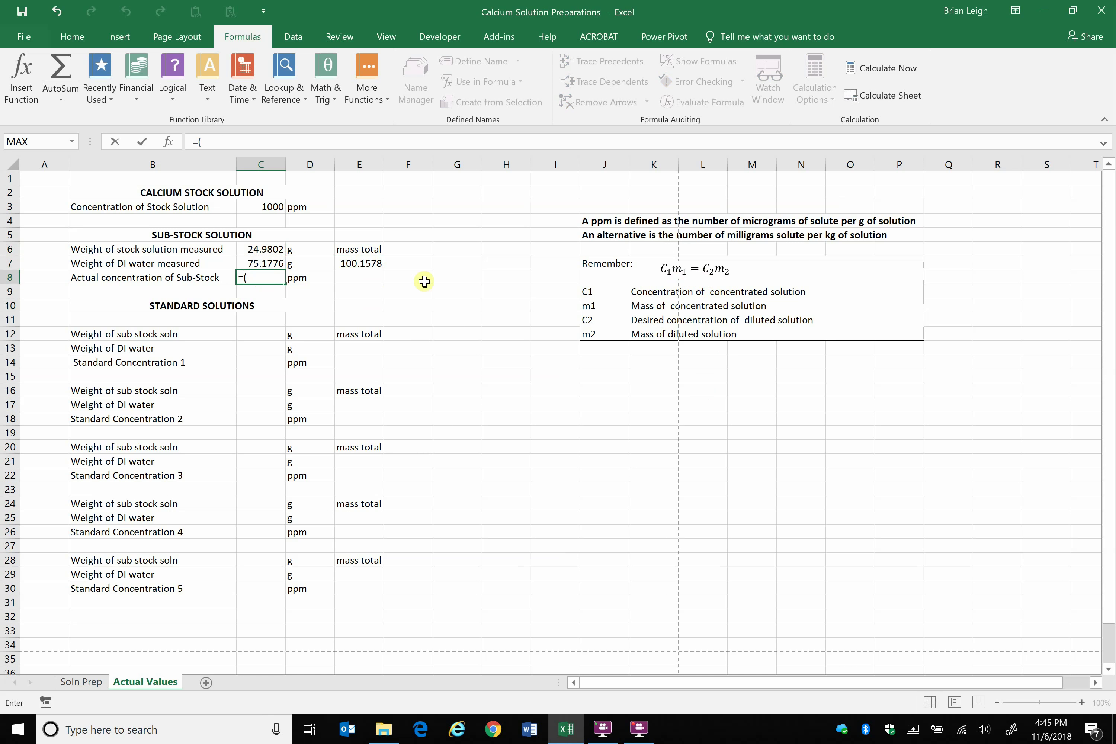
click(268, 247)
text(*)
click(277, 206)
text())
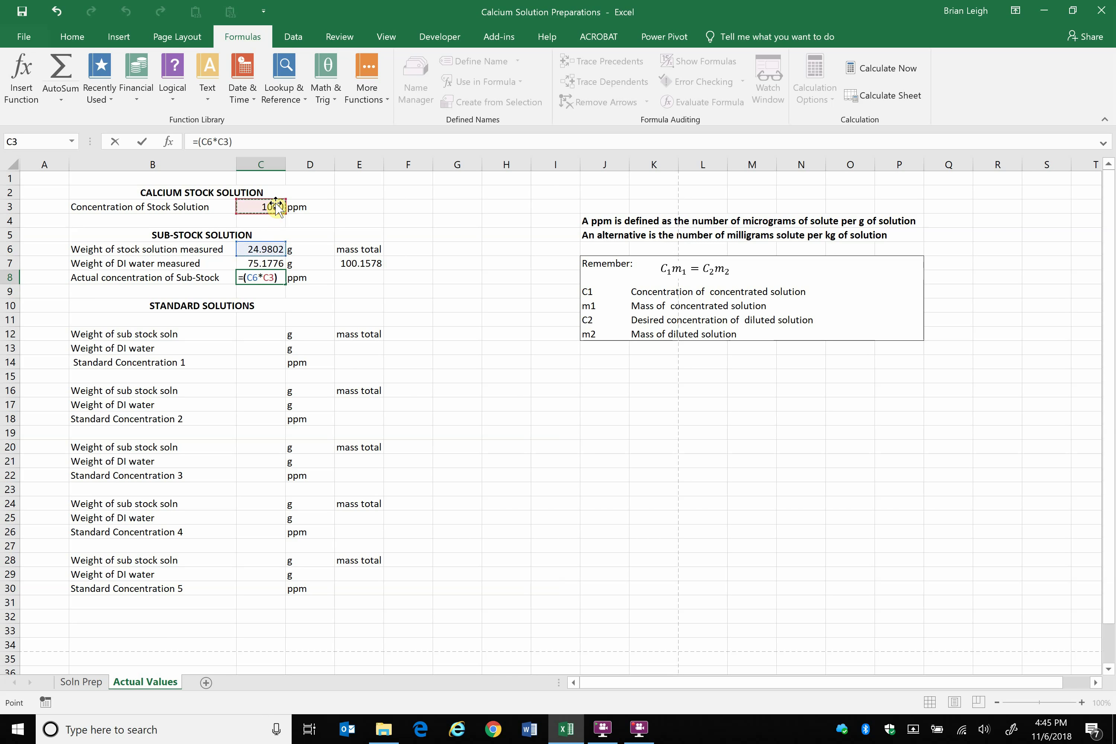
text(/)
click(354, 263)
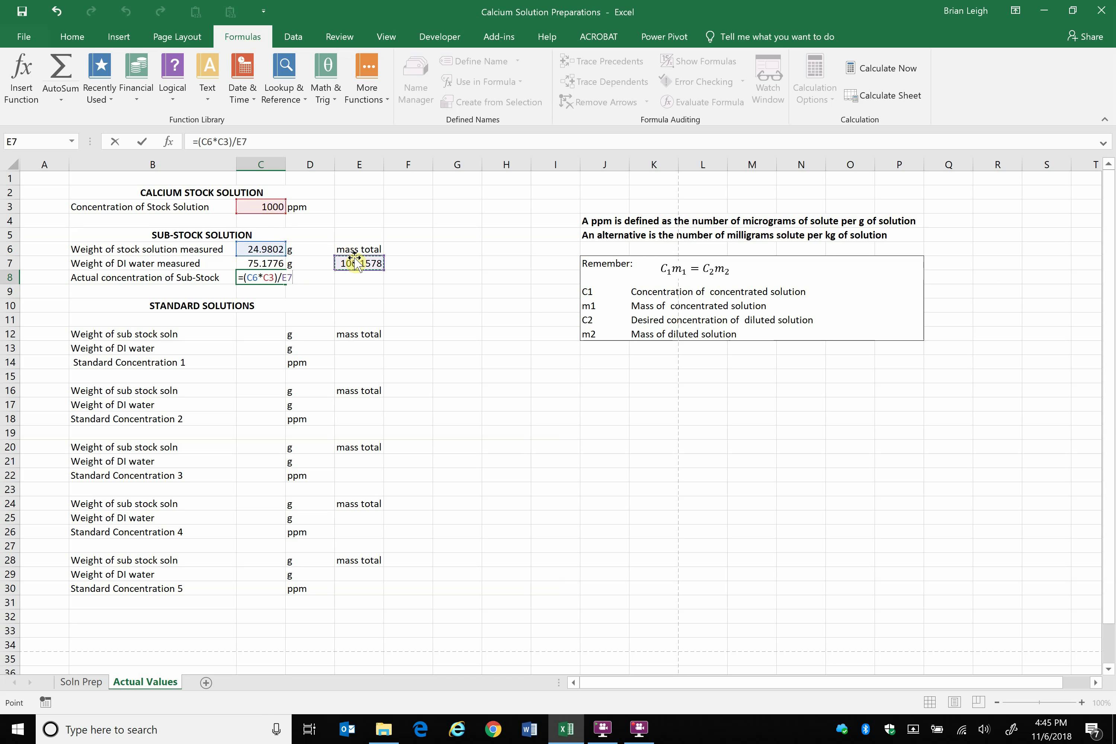
key(Return)
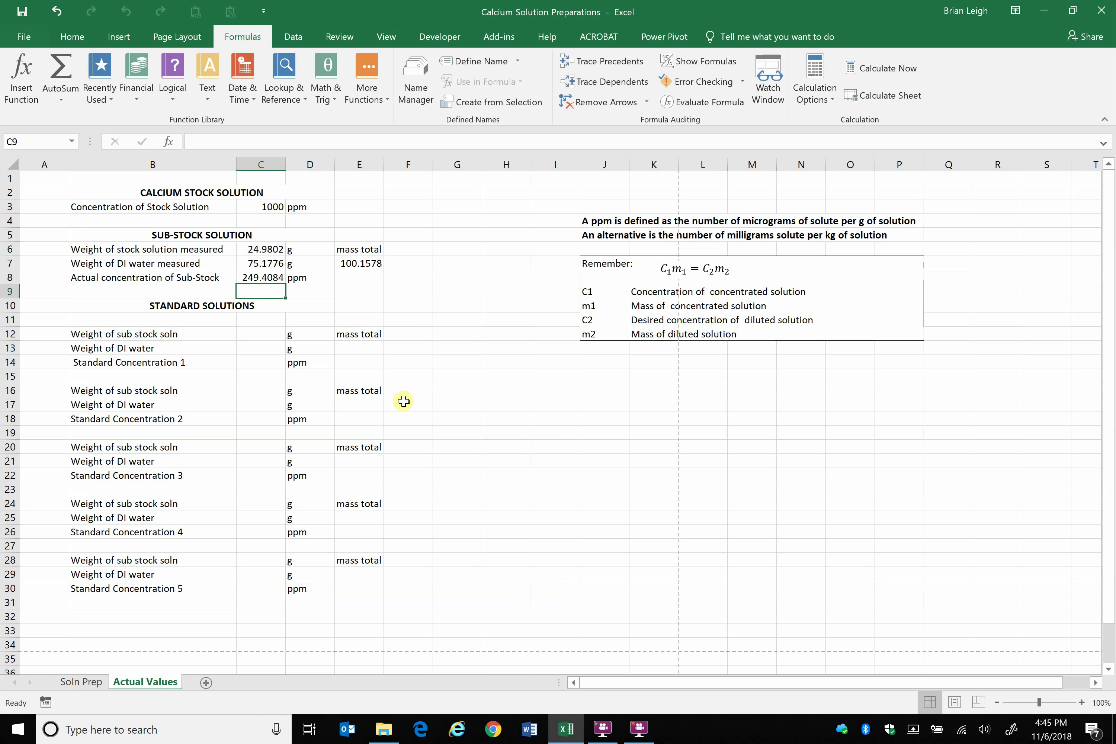
- Enter standard 1's measured weights: 2.9044 g sub stock in C12 and 47.2316 g DI water in C13
click(259, 335)
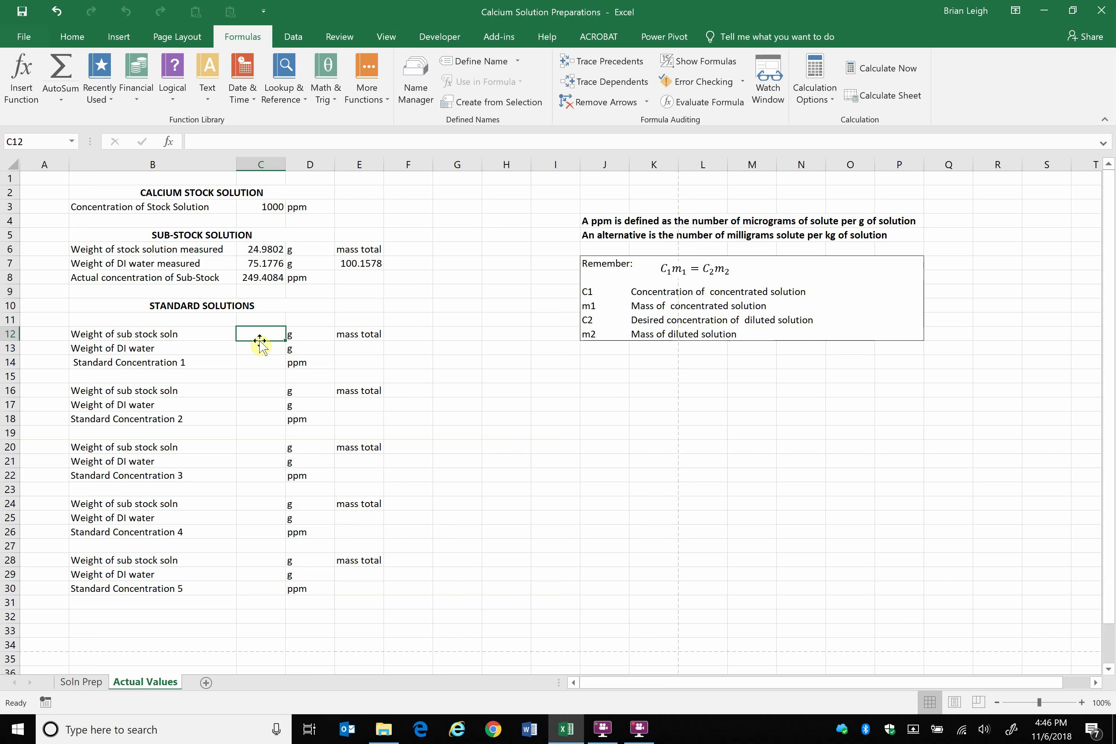
text(2.9044)
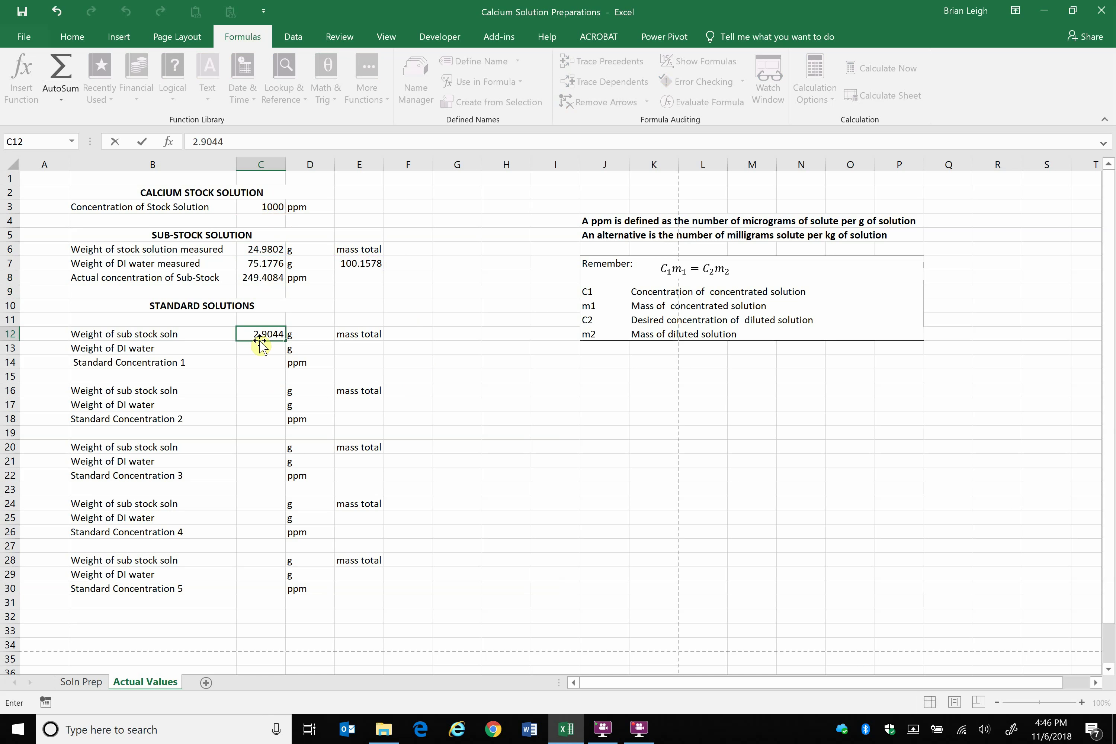
key(Return)
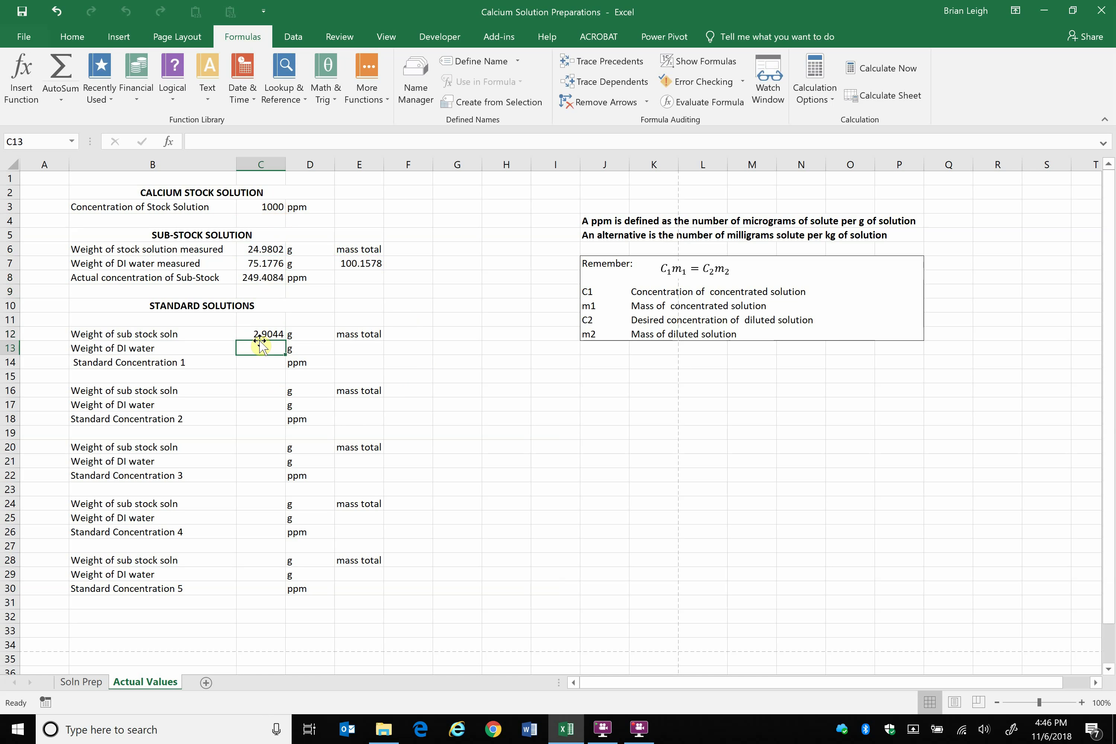
text(4)
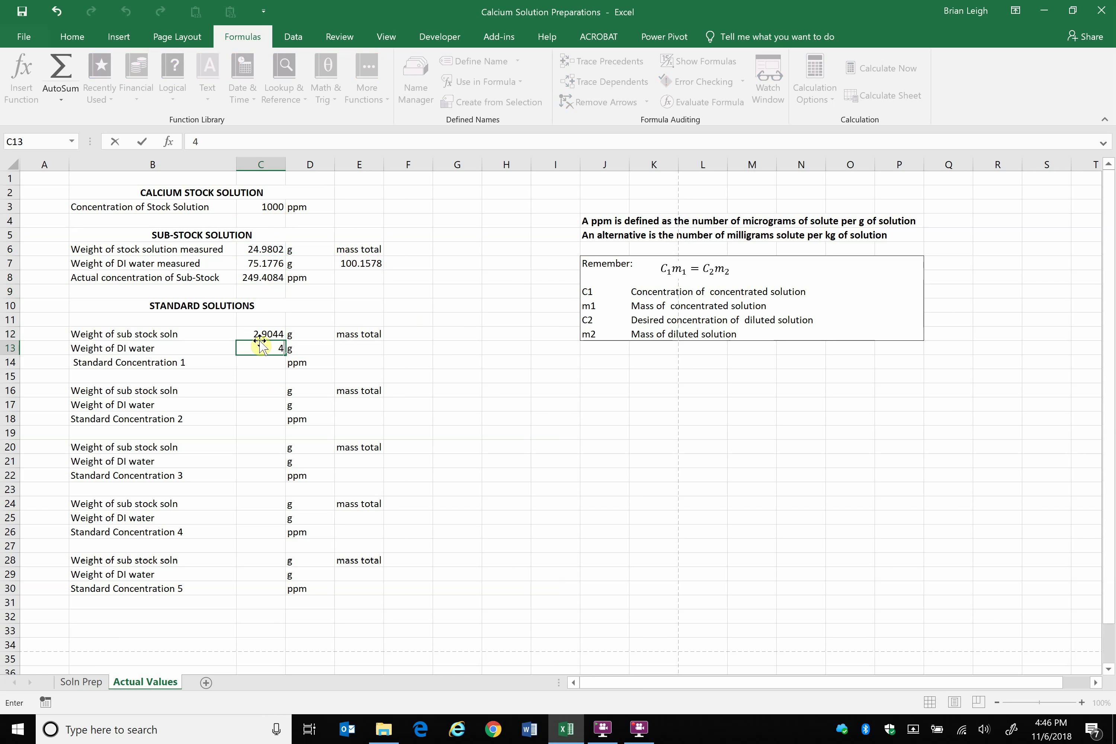
text(7.2316)
- Total standard 1's mass in E13 as =C12+C13 (50.136), then fill totals down to E29
click(357, 345)
text(=)
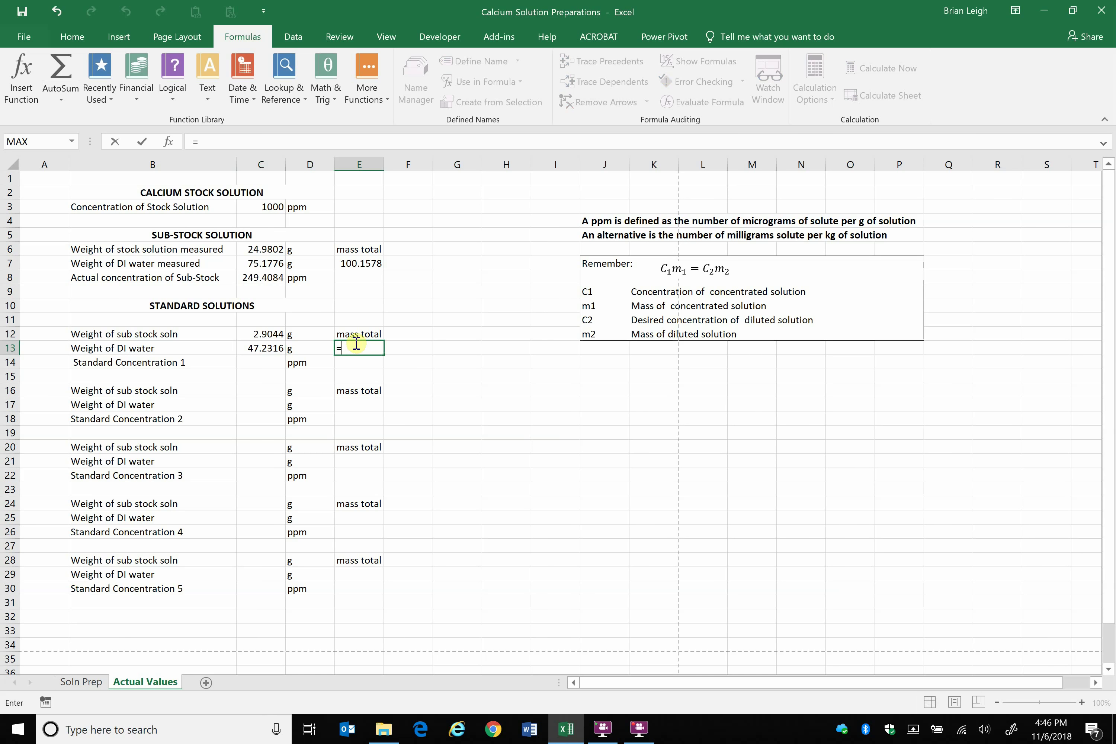
click(267, 332)
text(+)
click(269, 346)
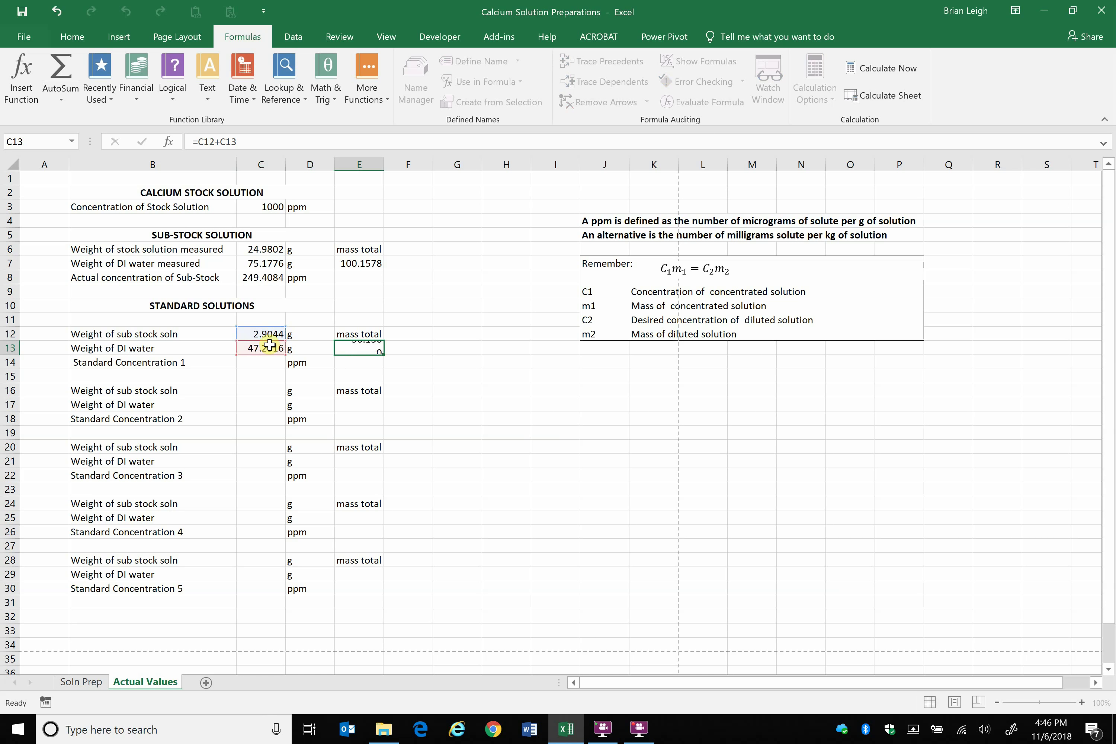
key(Return)
drag(373, 335, 374, 585)
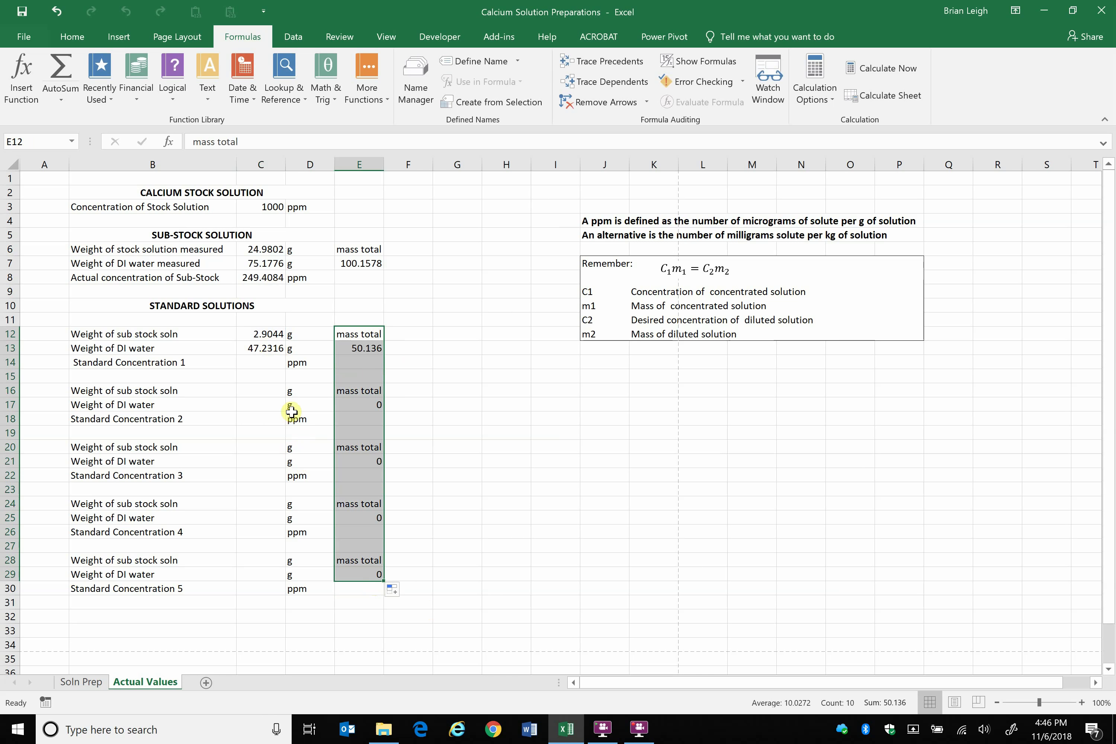
- In C14, enter the formula =(C12*C8)/E13 for Standard Concentration 1, giving 14.44834 ppm
click(268, 365)
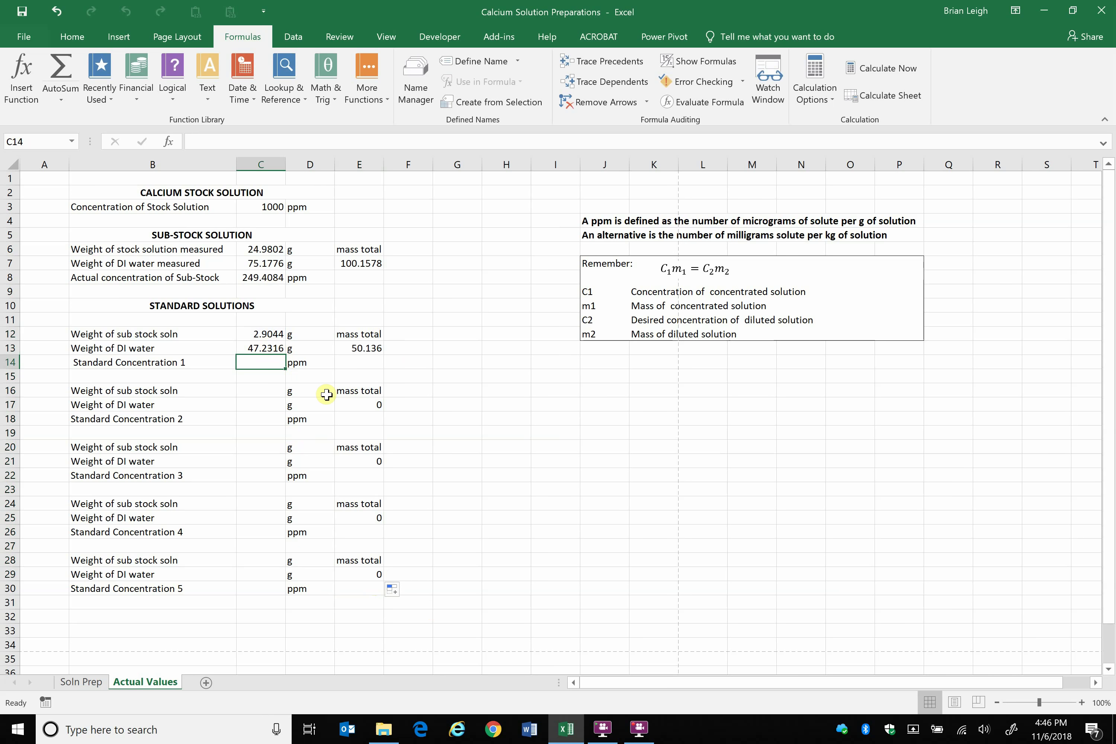
text(=)
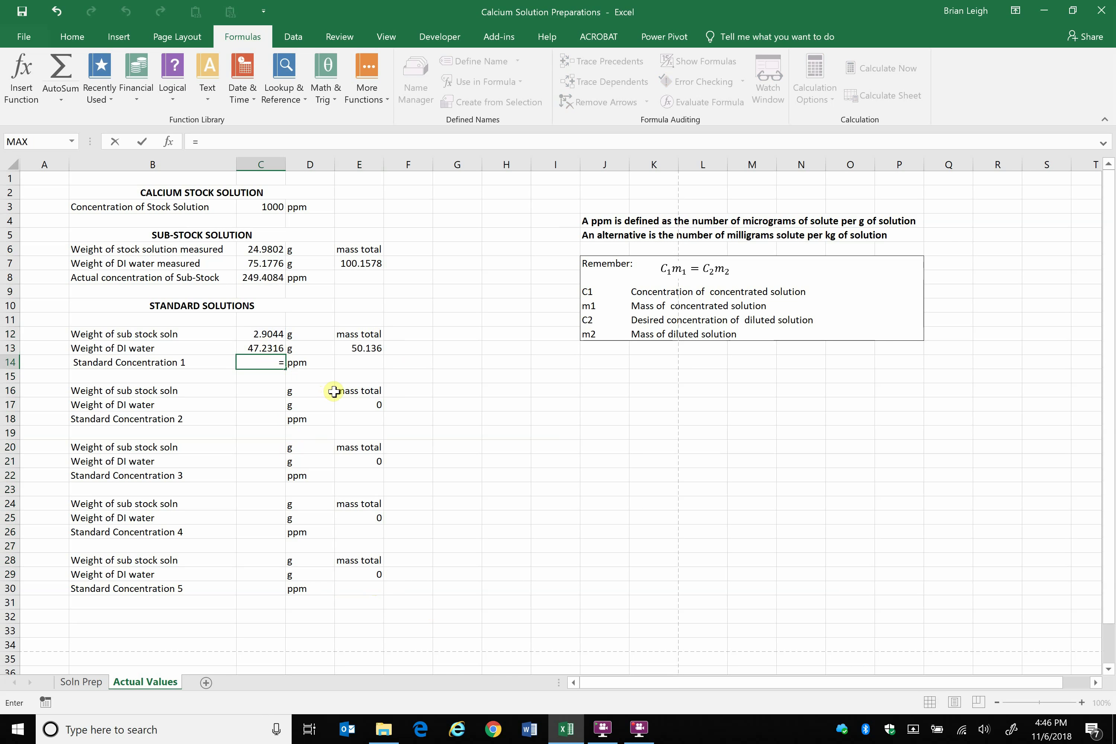
text(()
click(272, 335)
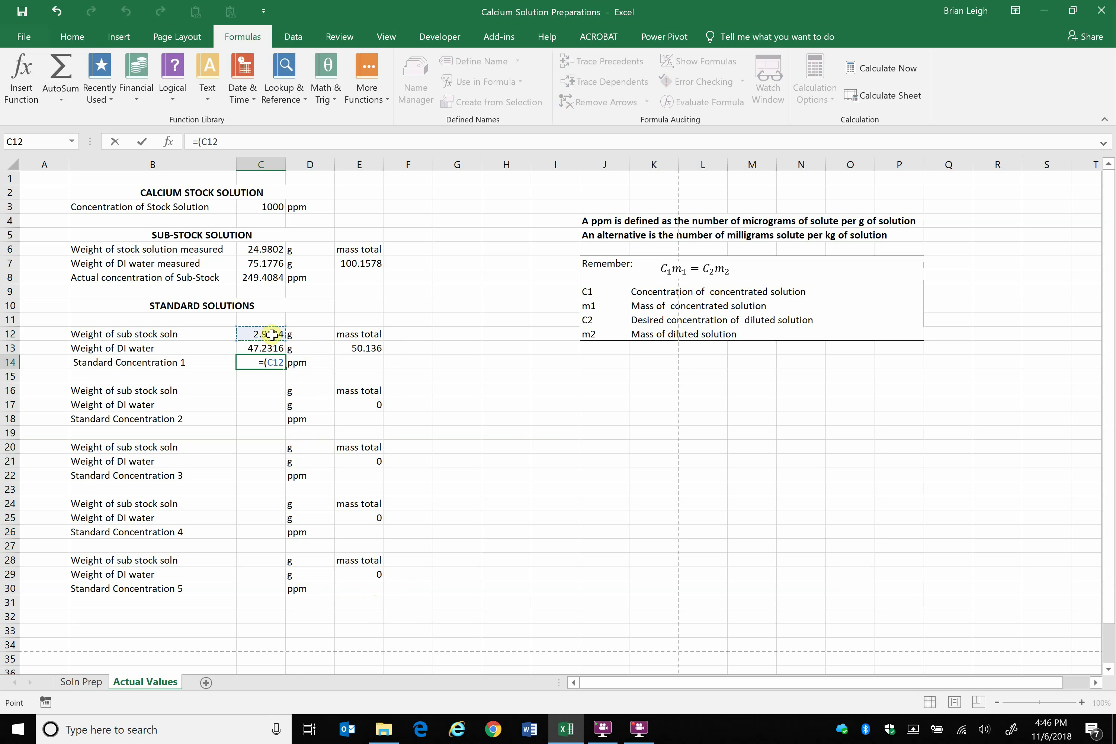
text(*)
click(273, 278)
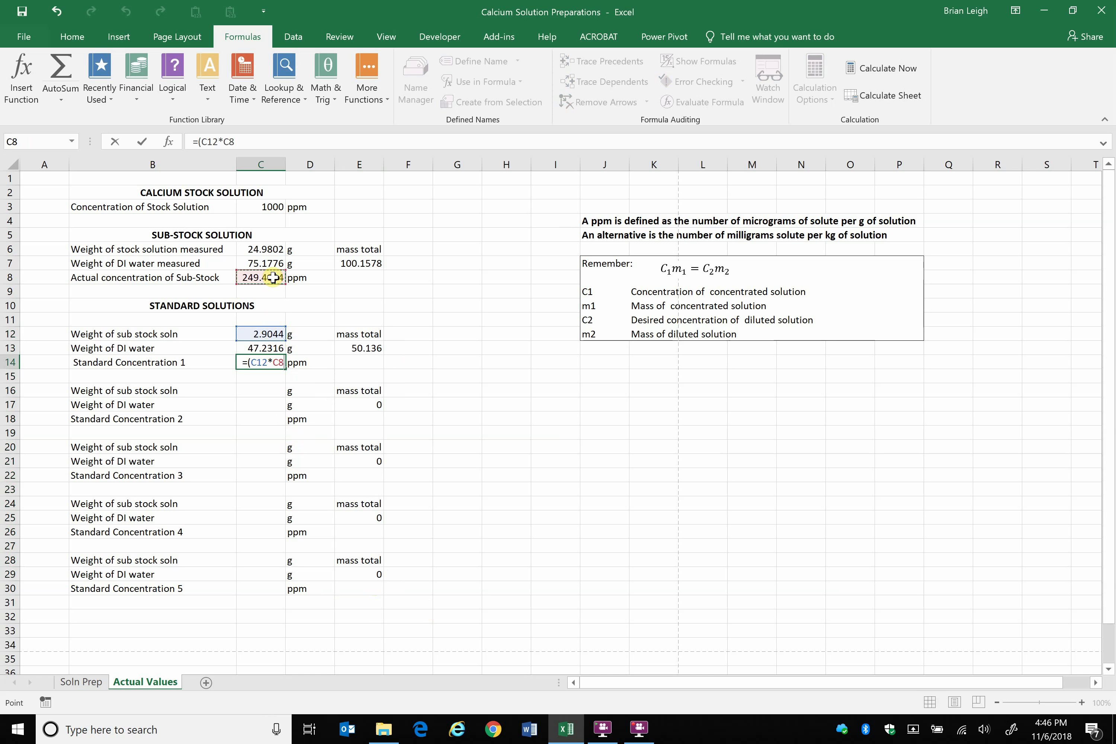
text()/)
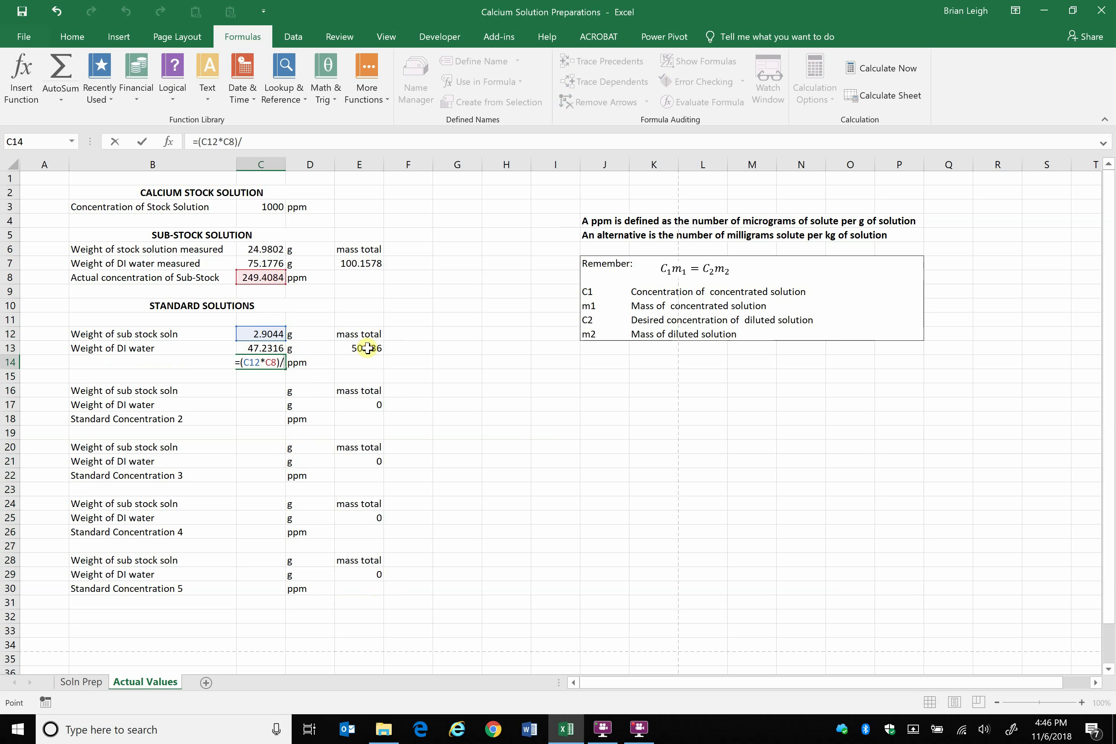
click(367, 347)
key(Return)
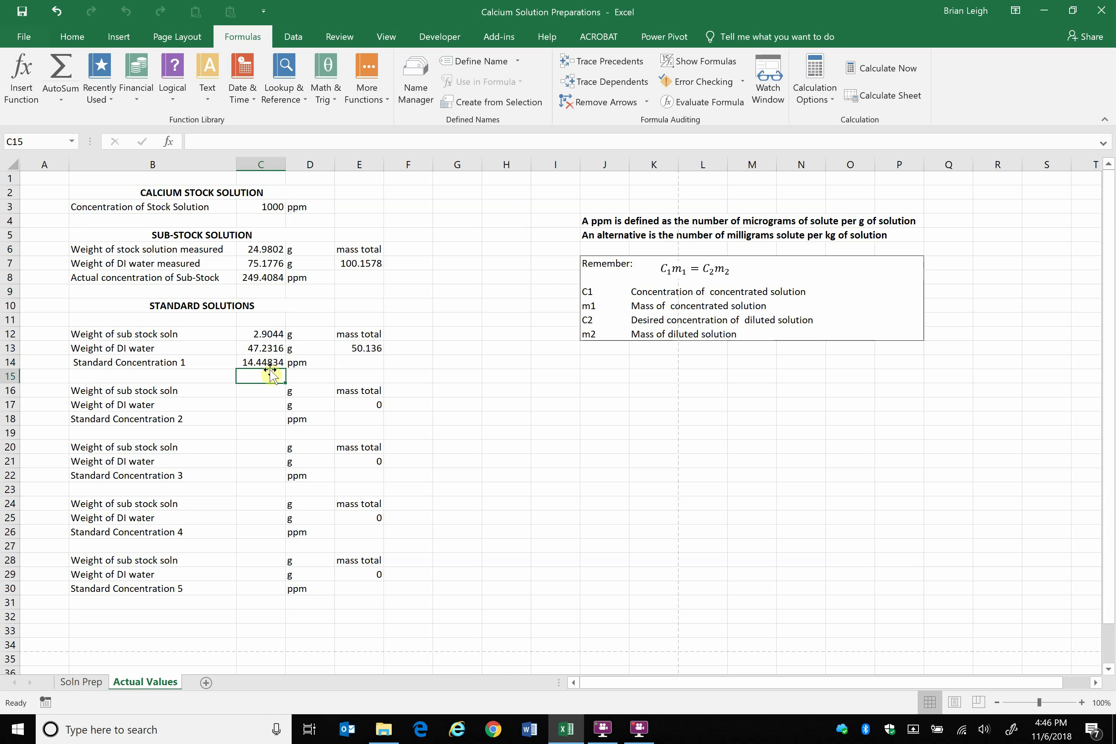
- Lock the sub-stock concentration reference as $C$8 and copy the formula down to standards 2–5
drag(269, 365, 329, 611)
click(264, 392)
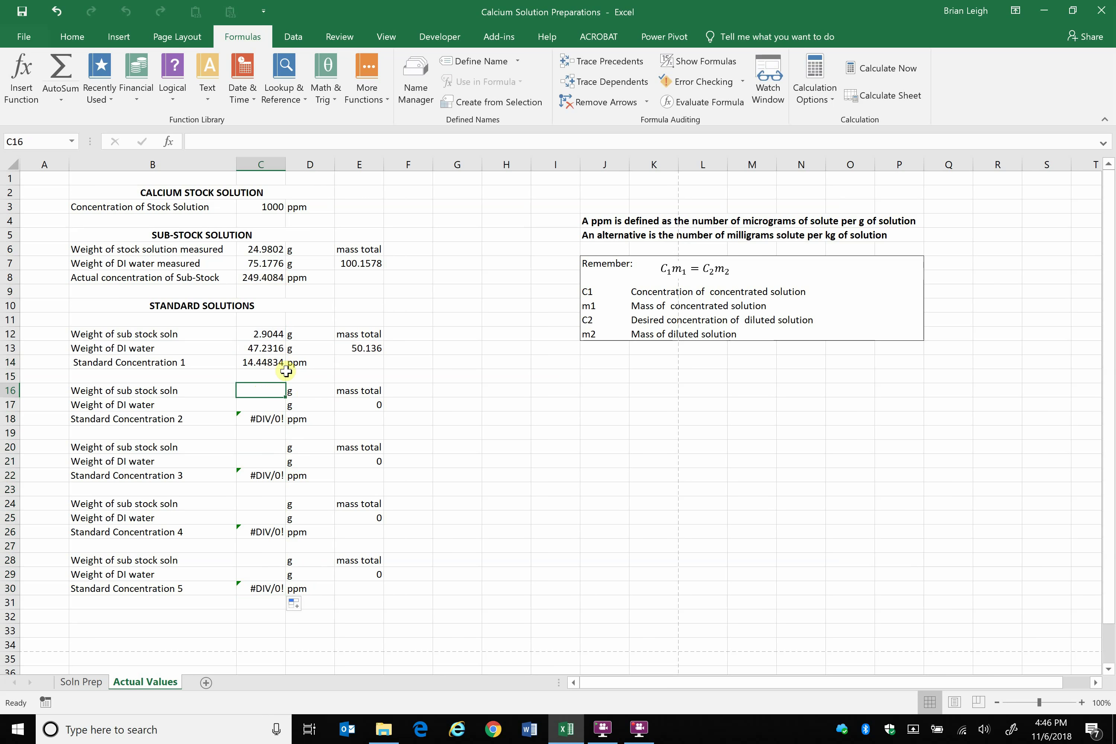
click(271, 362)
double_click(272, 362)
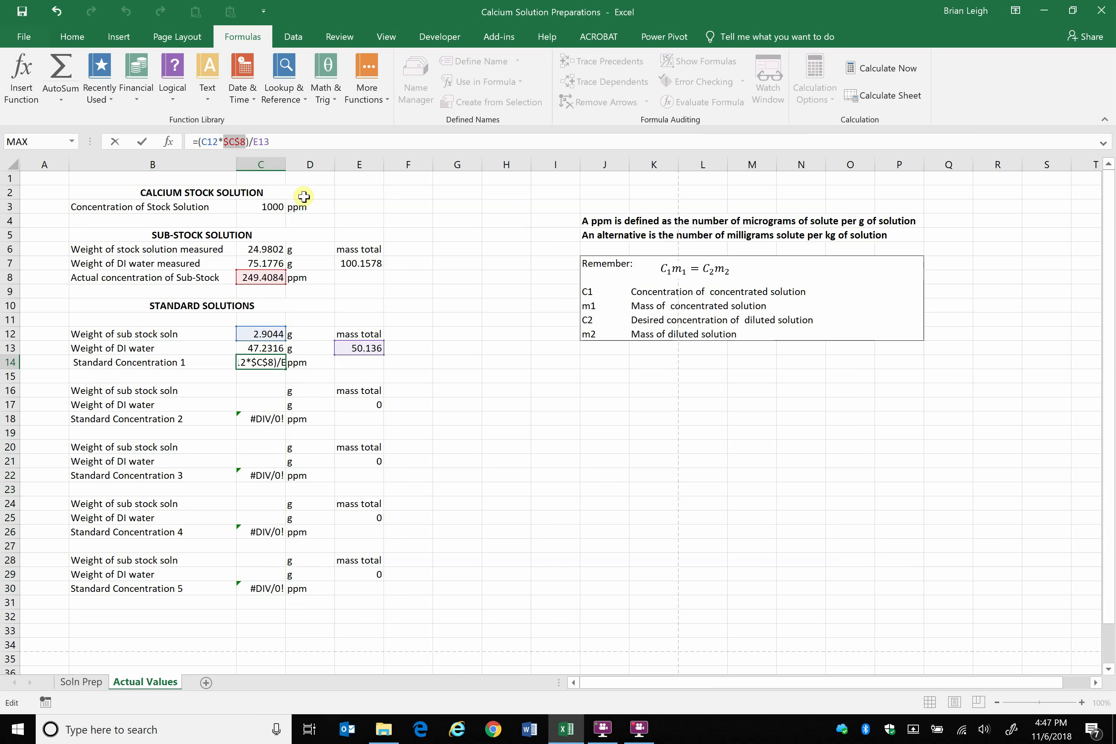
key(Return)
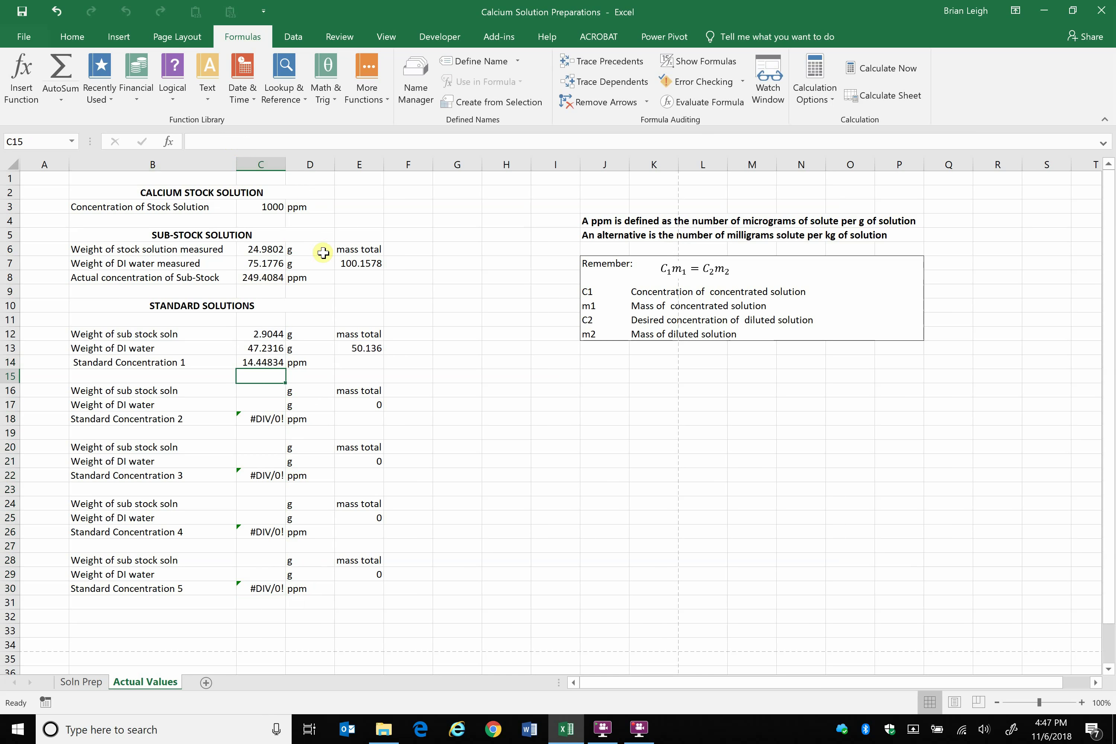
click(272, 363)
mouse_move(285, 368)
mouse_down()
mouse_move(274, 601)
mouse_move(257, 428)
mouse_move(274, 385)
mouse_up()
- Enter standard 2's weights: 4.7924 g sub stock in C16 and 44.6902 g DI water in C17
click(274, 389)
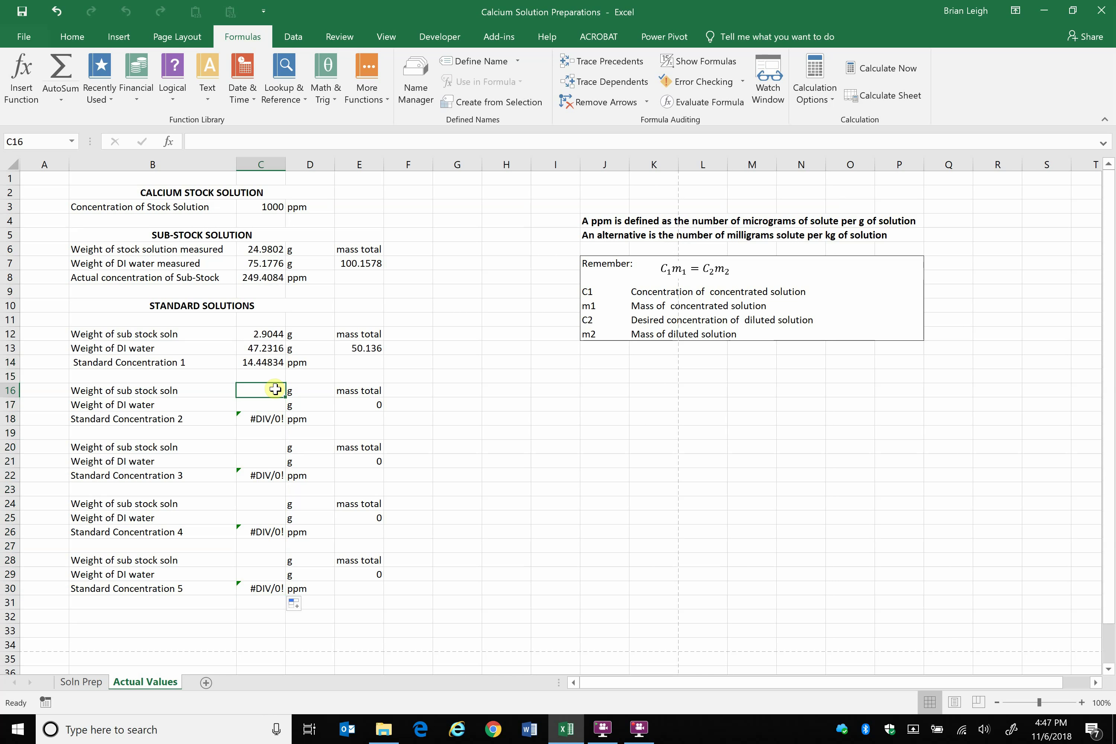
text(4.7)
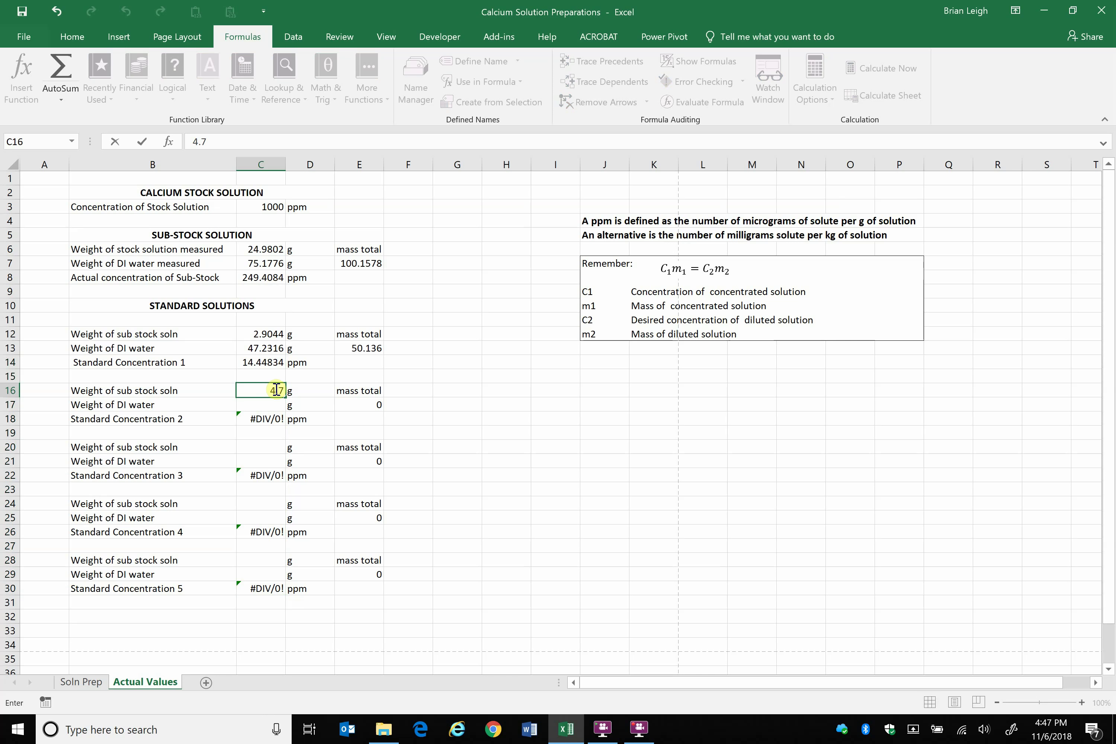
text(924)
key(Return)
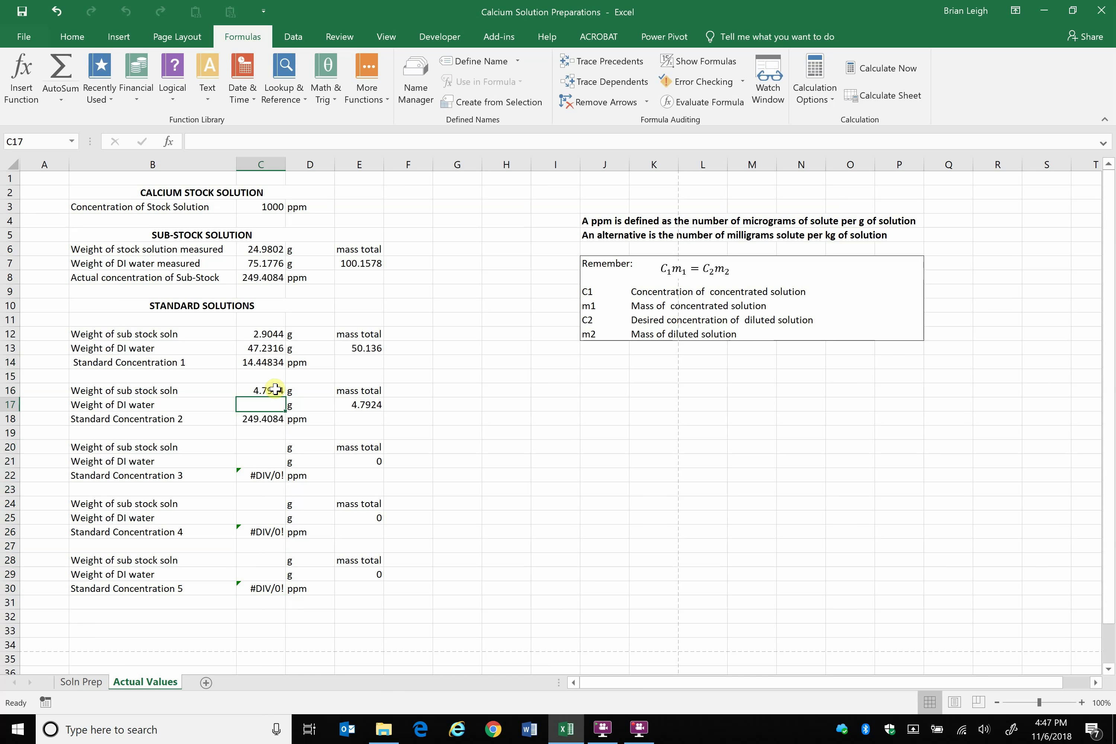
text(44.69)
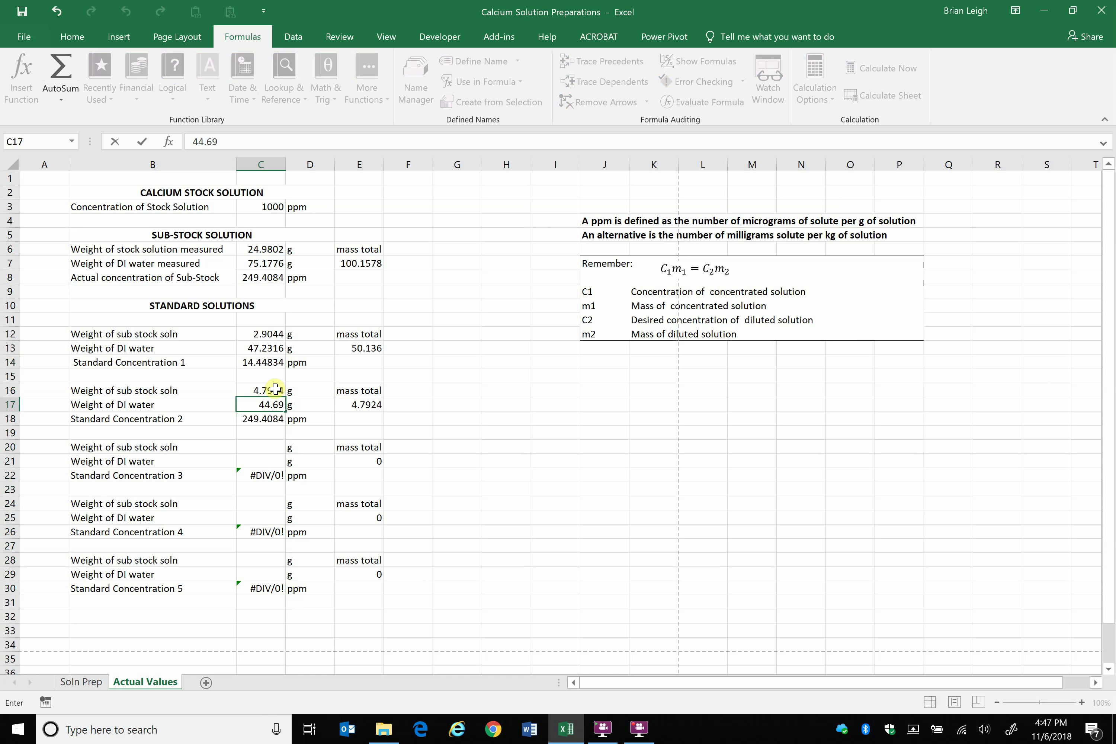
text(02)
key(Return)
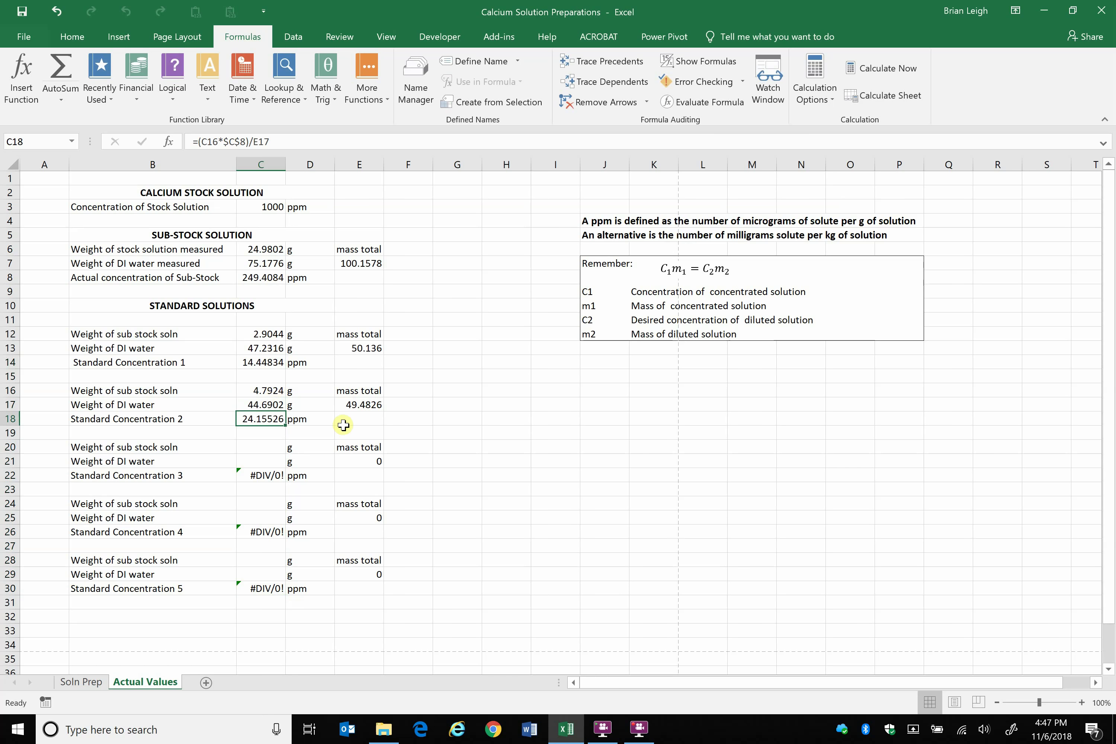
- Enter standard 3's weights: 6.1016 g sub stock and 43.7521 g DI water
click(267, 447)
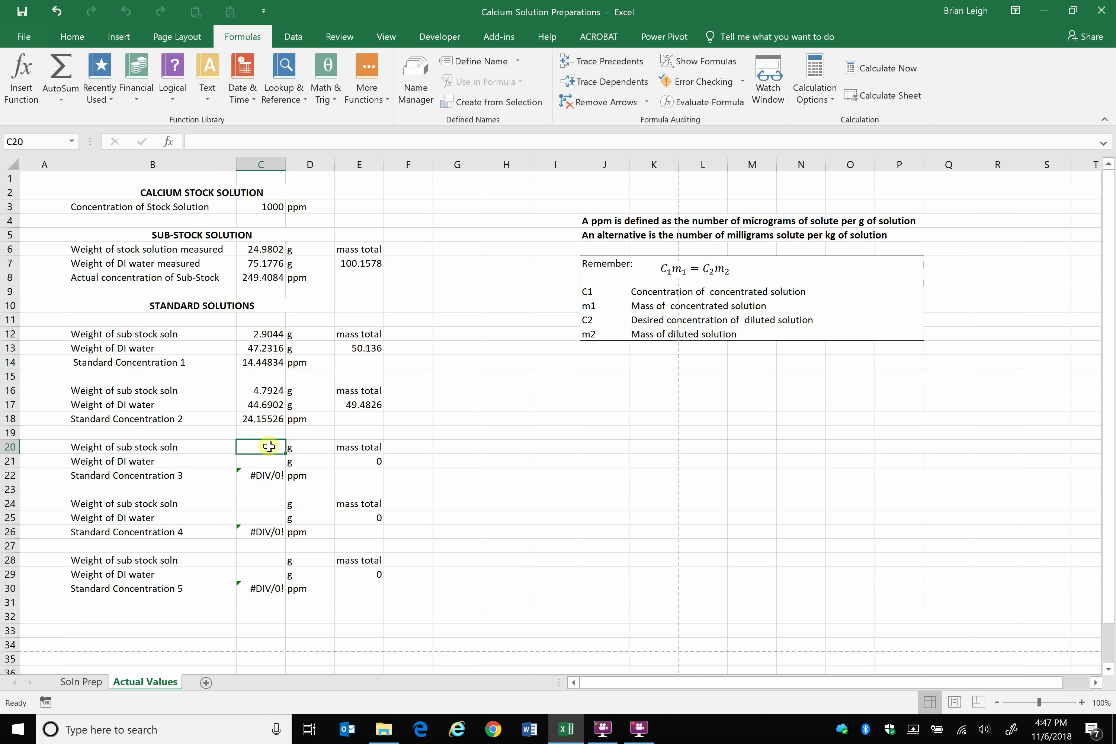
text(6.1016)
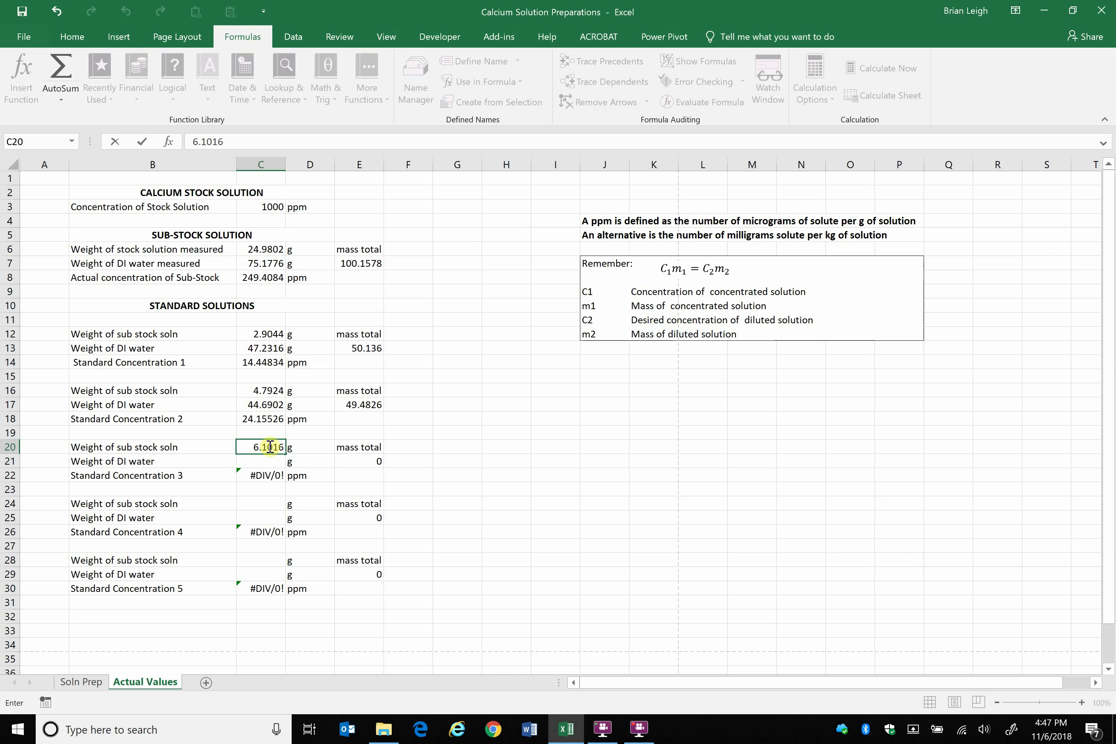
key(Return)
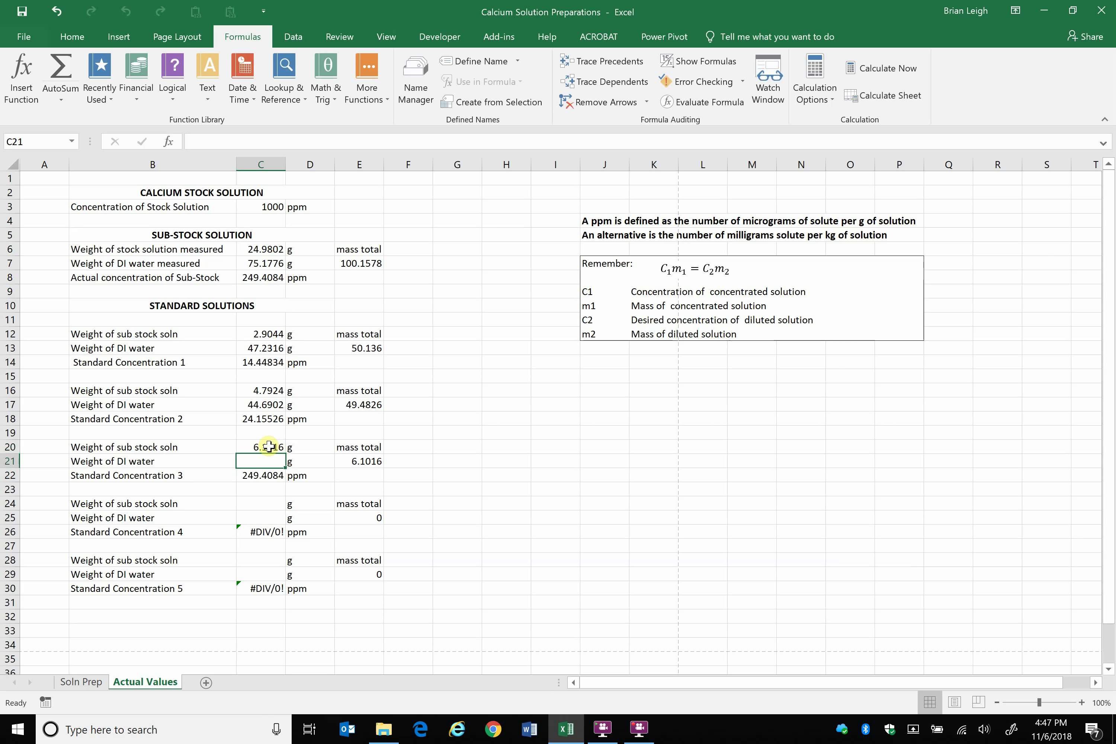
text(43.7)
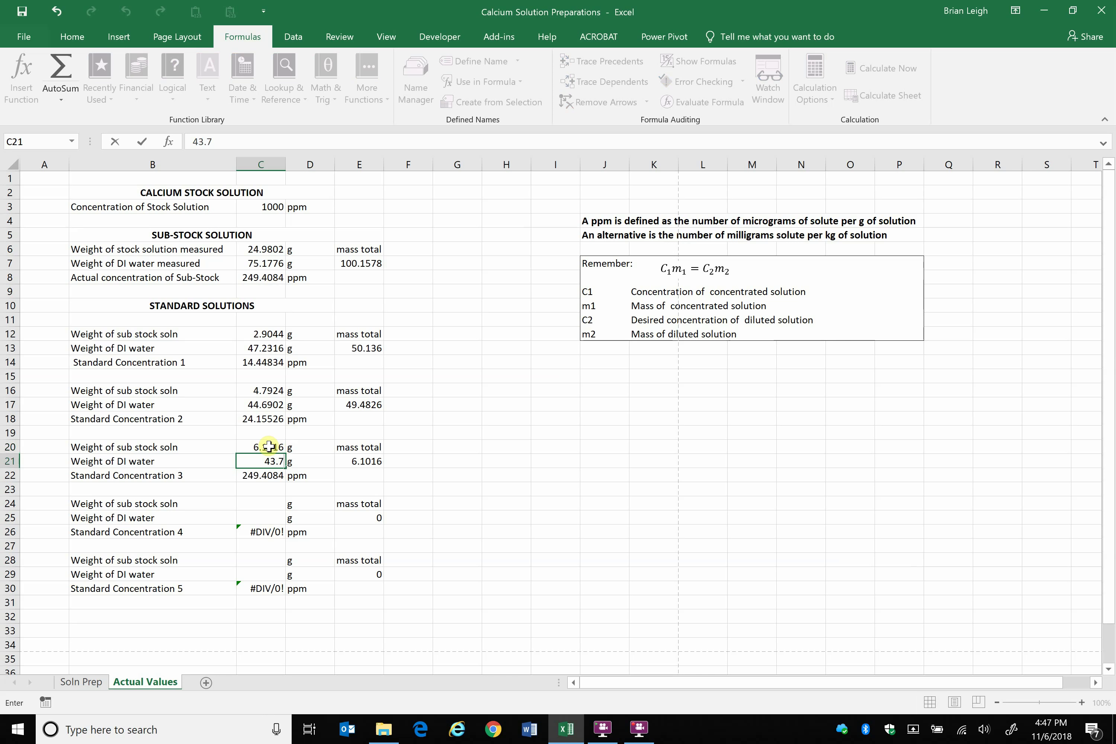
text(521)
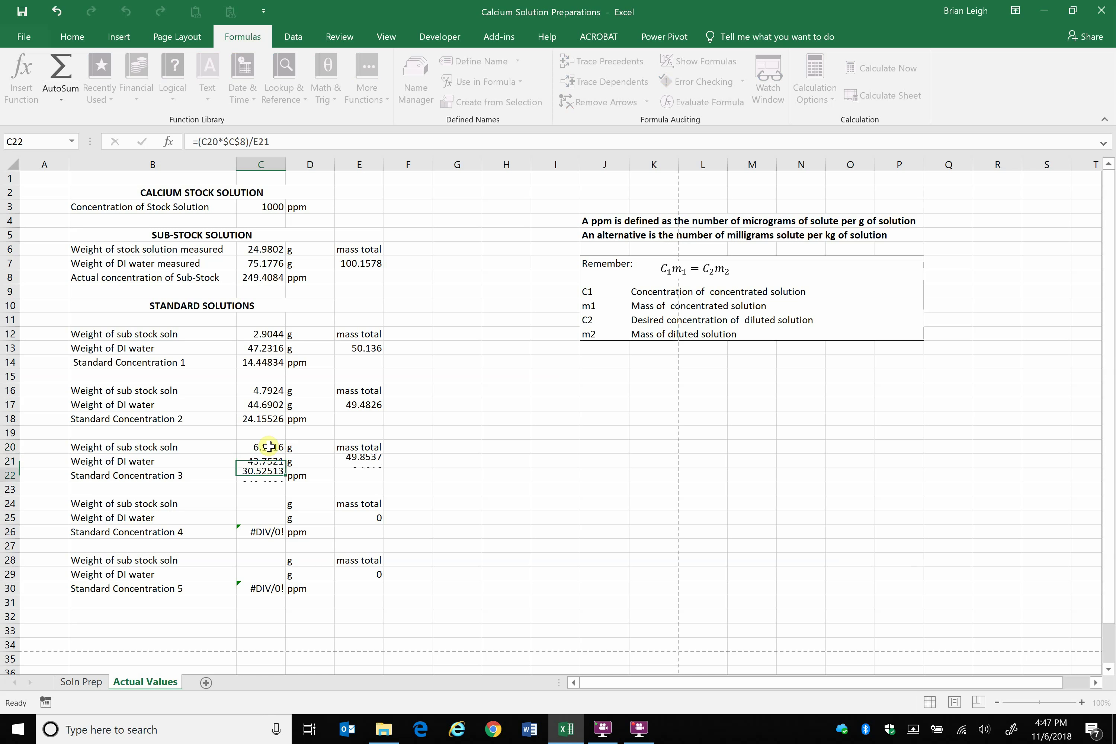
key(Return)
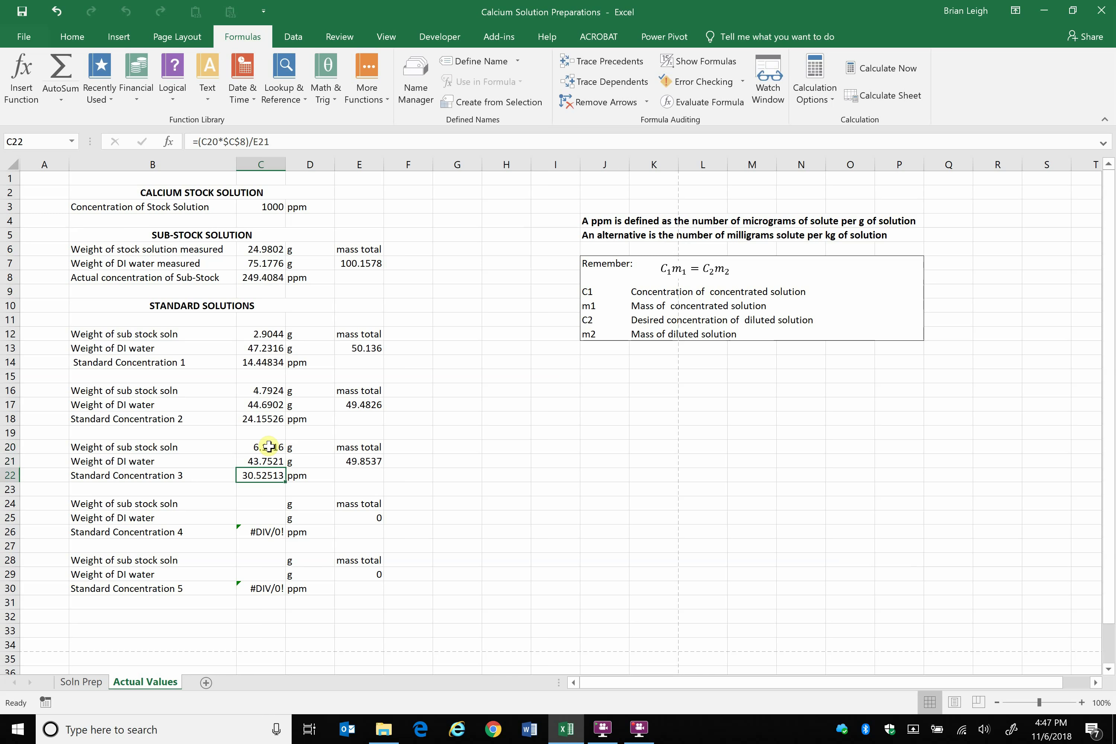
- Enter standard 4's weights: 9.1272 g sub stock and 41.4009 g DI water
click(277, 503)
text(9)
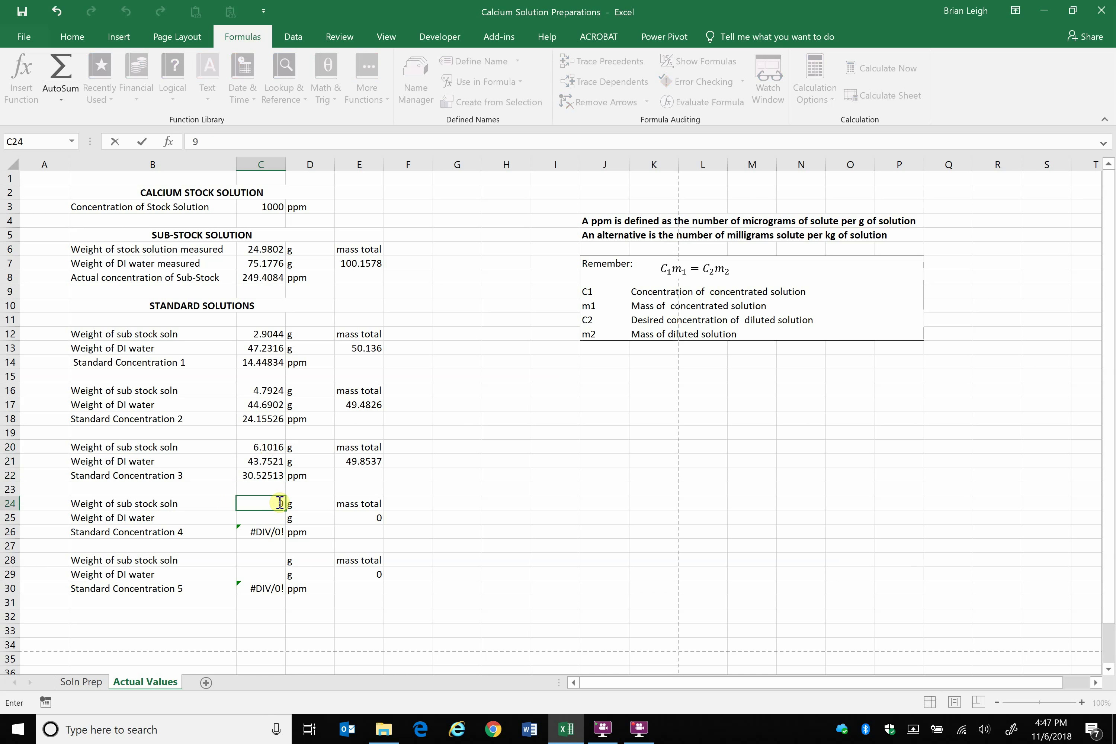
text(.1272)
key(Return)
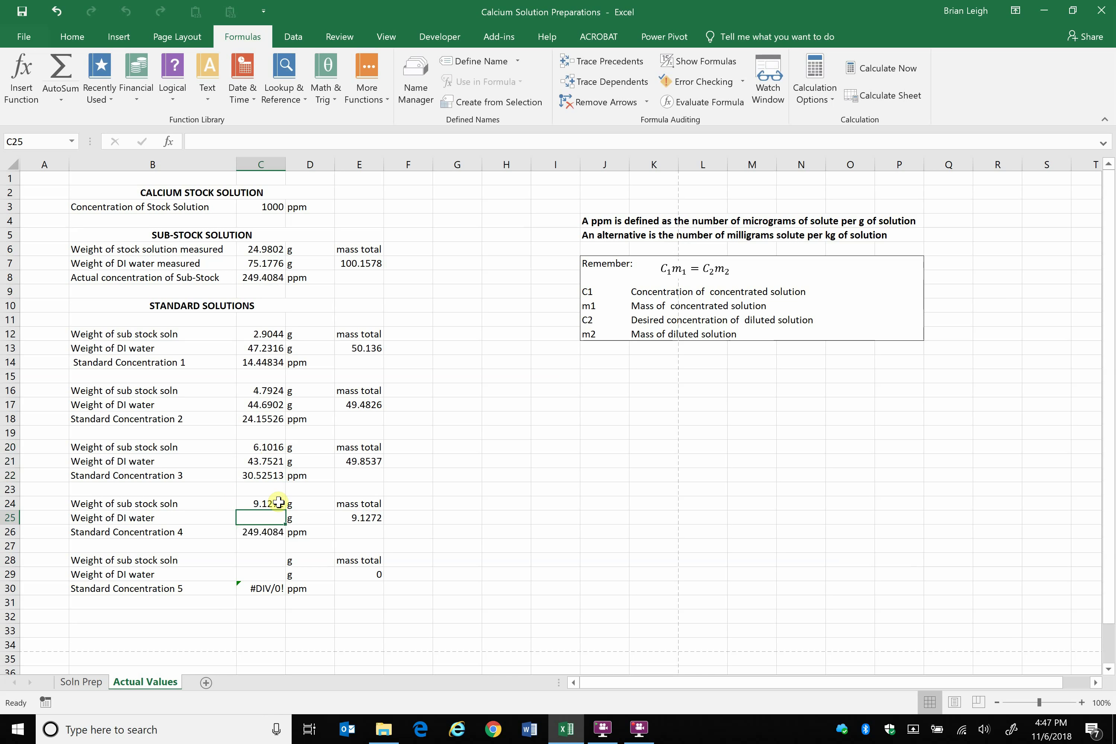
text(41)
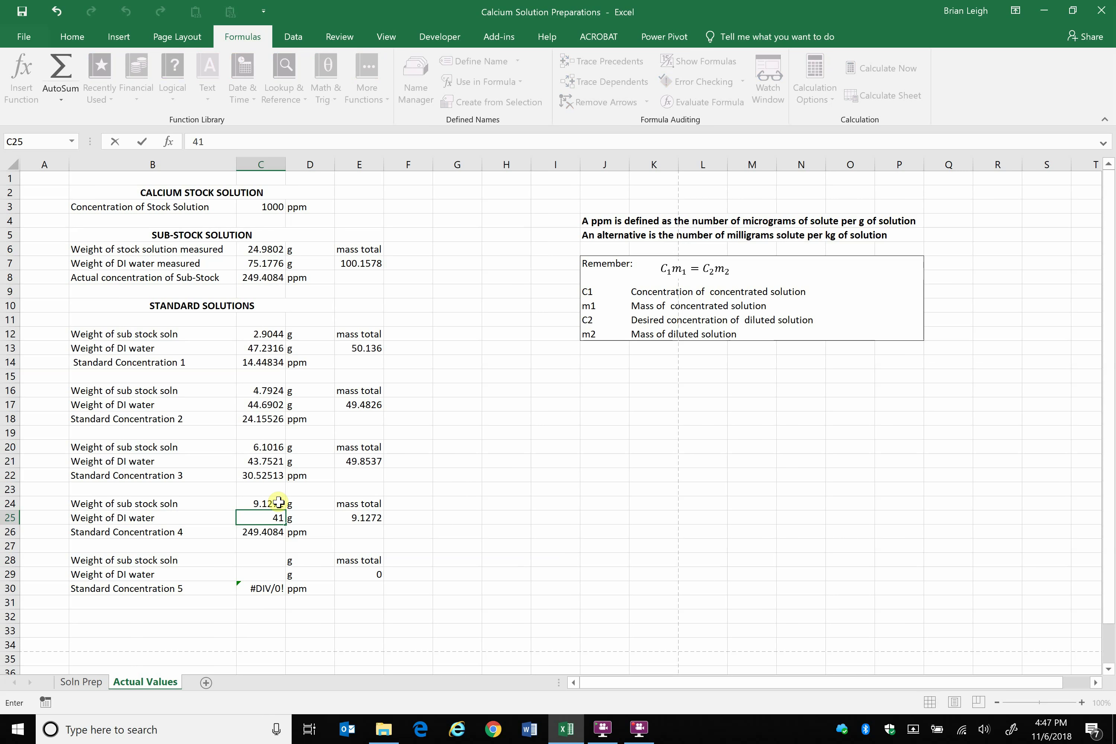
text(.4009)
key(Return)
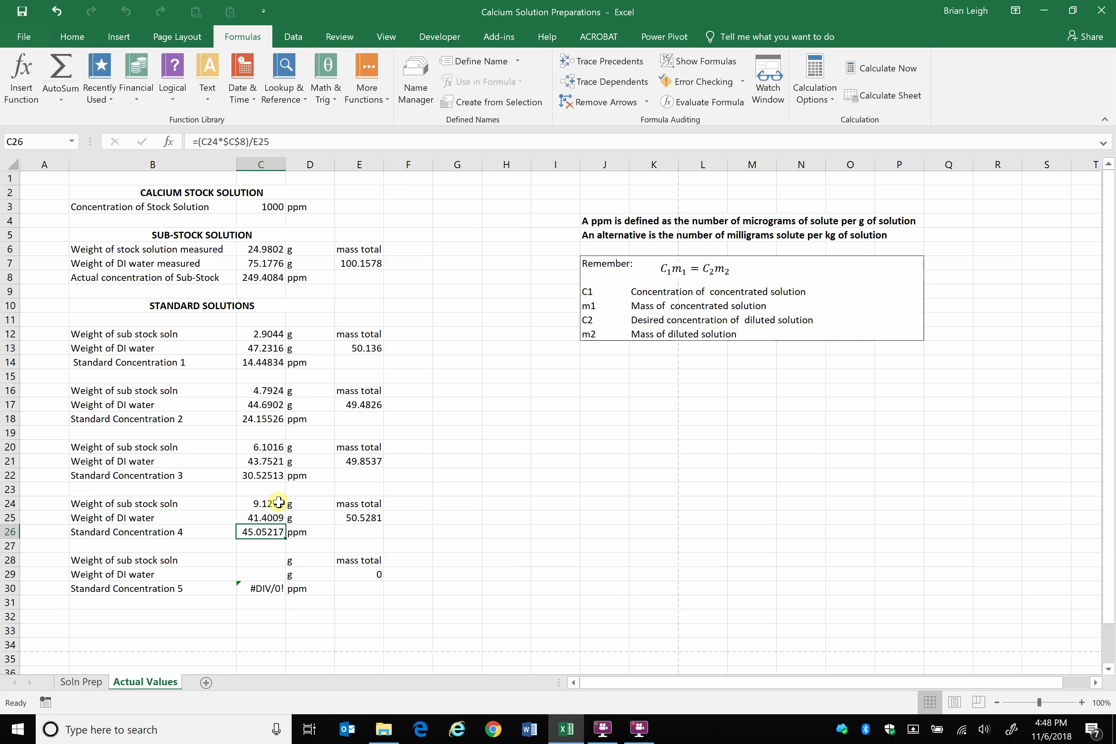